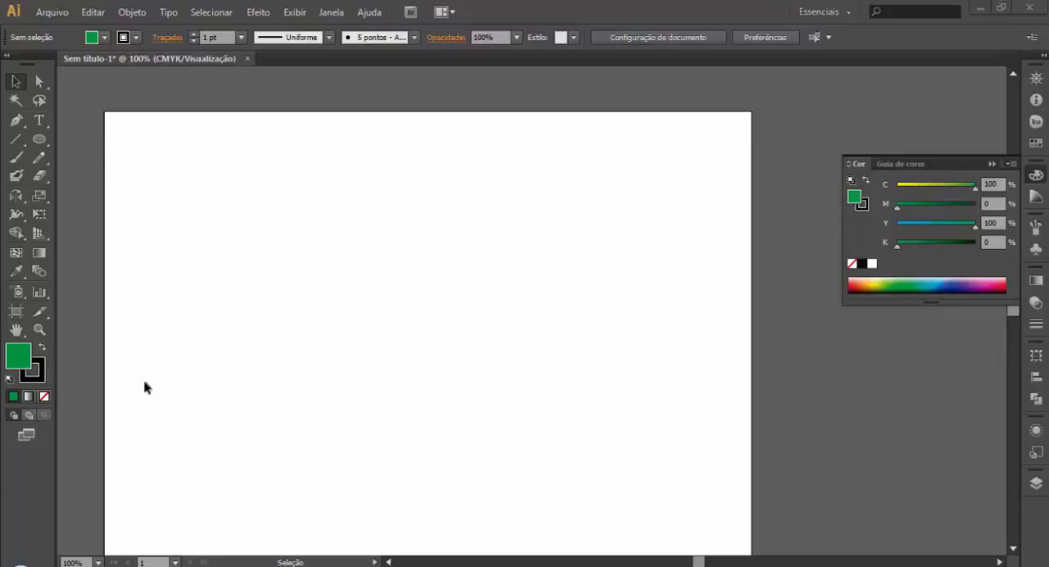
{"action": "left_click", "coordinate": [17, 196]}
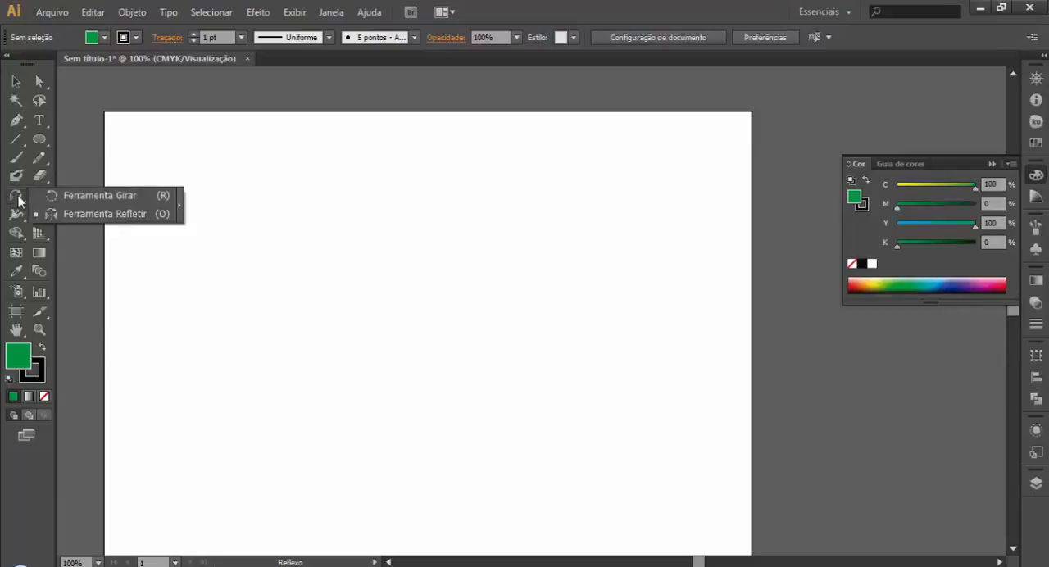
{"action": "left_click", "coordinate": [105, 214]}
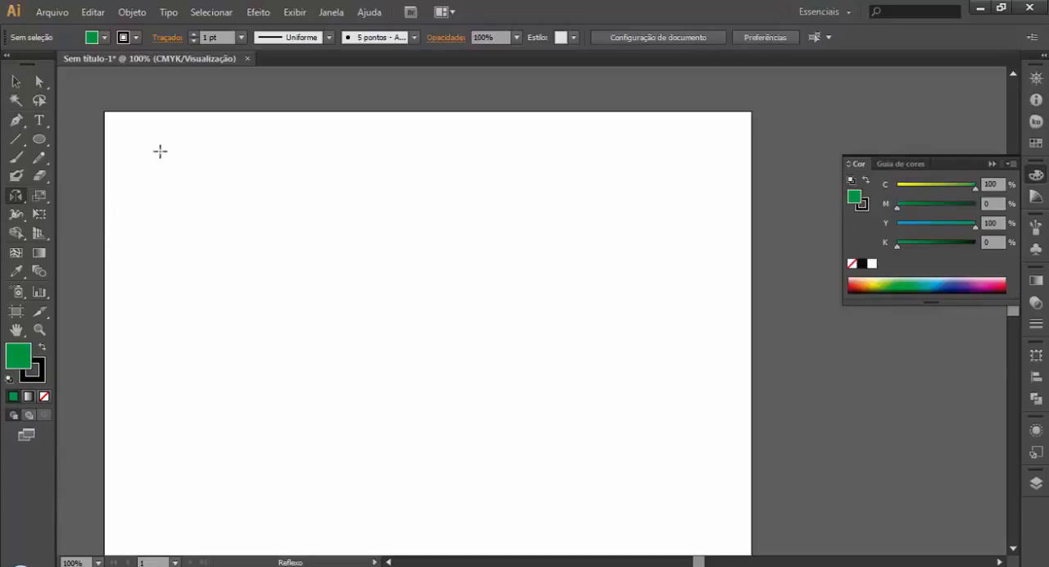
{"action": "left_click", "coordinate": [9, 379]}
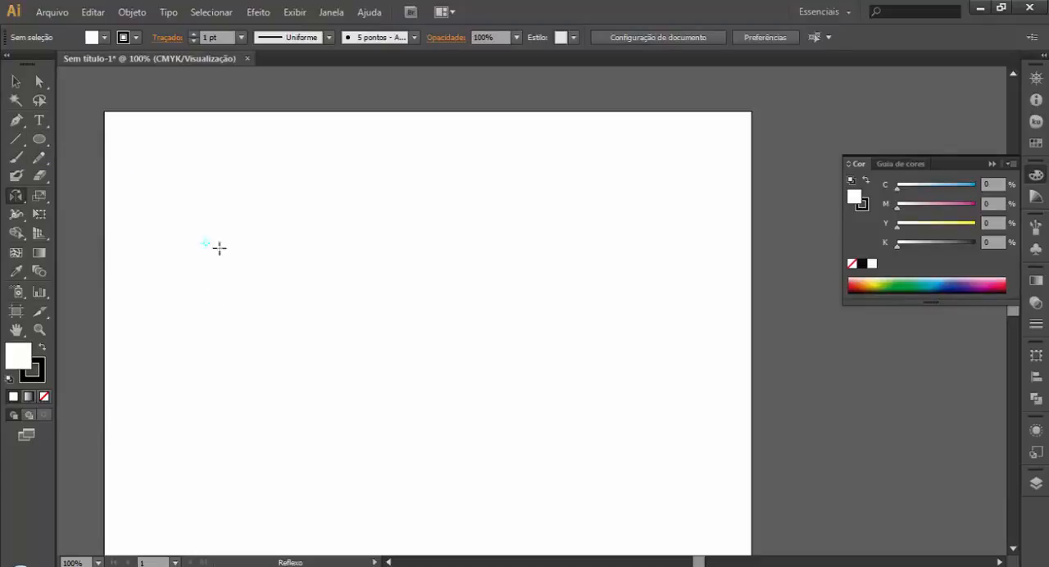
{"action": "left_click", "coordinate": [306, 276]}
{"action": "key", "text": "ctrl+z"}
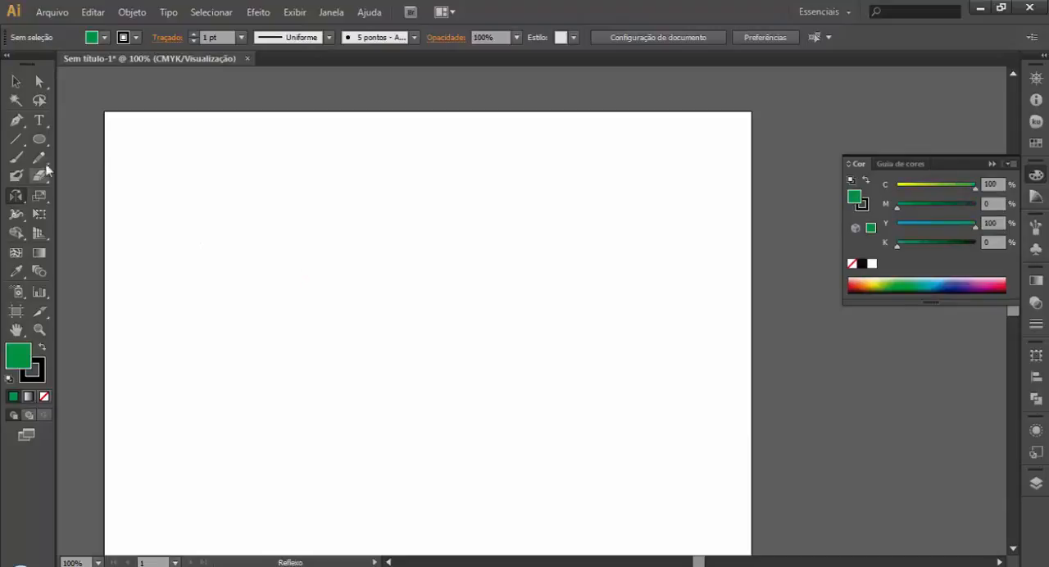
Step: Reset to the default white fill and black stroke and draw a wide, flat ellipse on the left half of the artboard
{"action": "left_click", "coordinate": [8, 379]}
{"action": "key", "text": "l"}
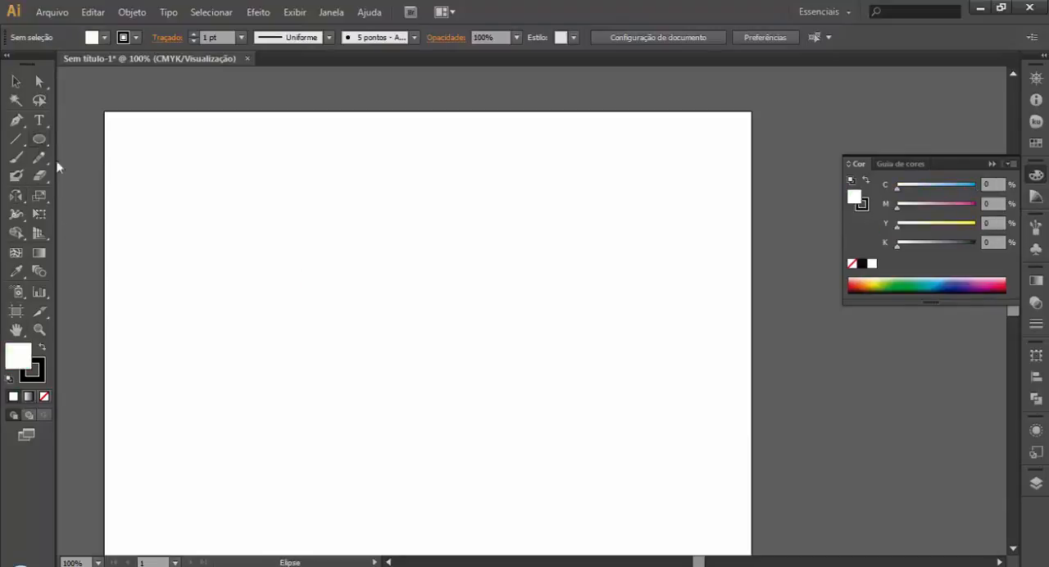
{"action": "left_click_drag", "start_coordinate": [187, 339], "coordinate": [351, 376]}
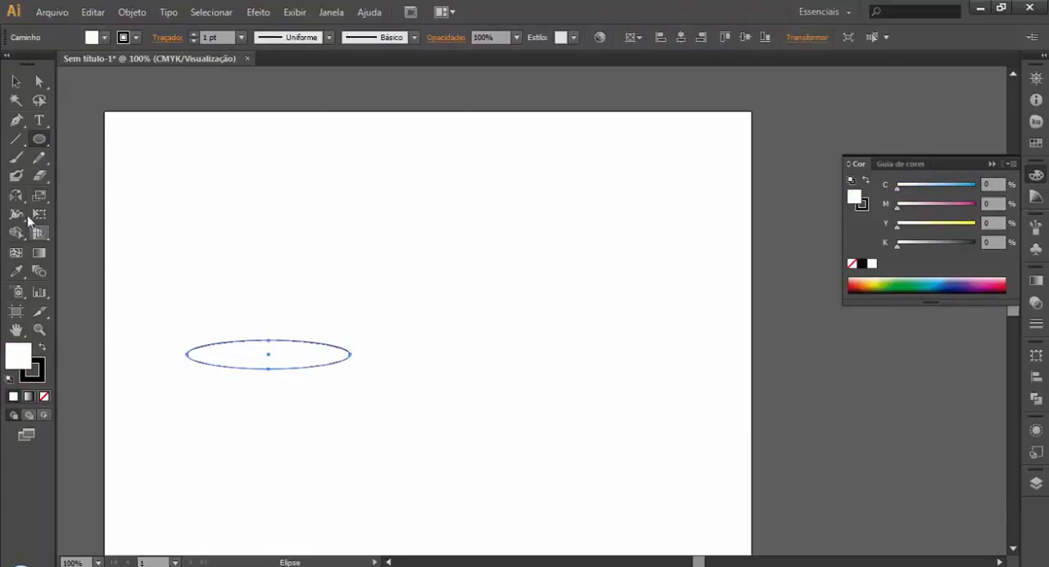
Step: Reflect the ellipse across a horizontal axis, first about its right anchor point and again about a point to its right
{"action": "left_click_drag", "start_coordinate": [16, 197], "coordinate": [77, 198]}
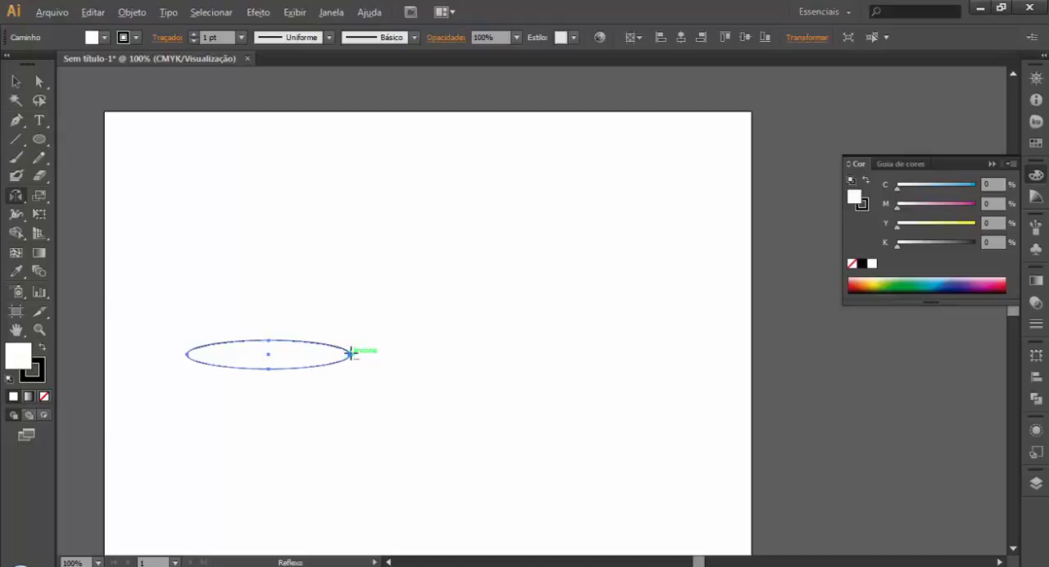
{"action": "left_click", "coordinate": [351, 353], "text": "alt"}
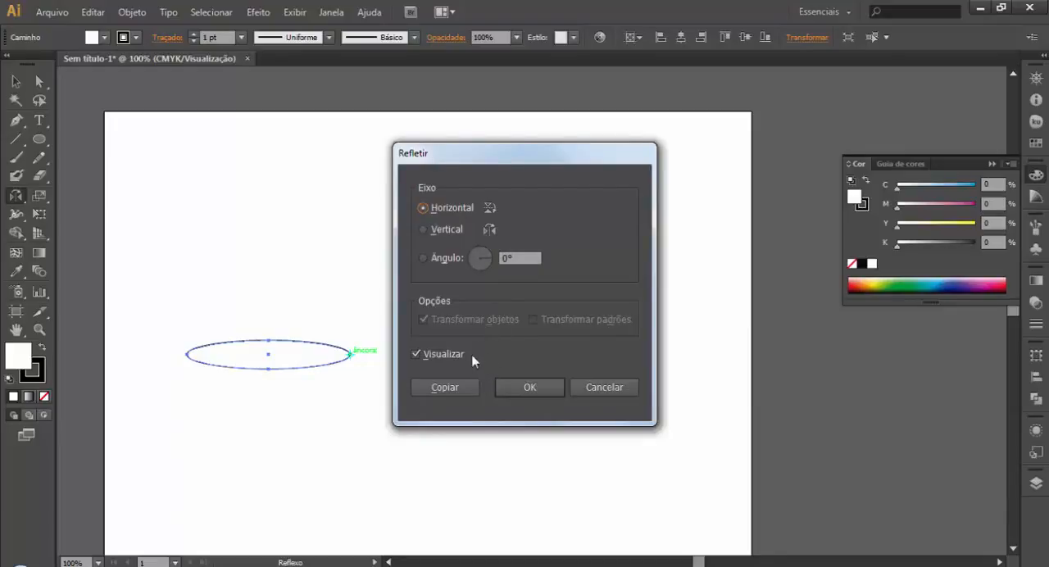
{"action": "left_click", "coordinate": [531, 385]}
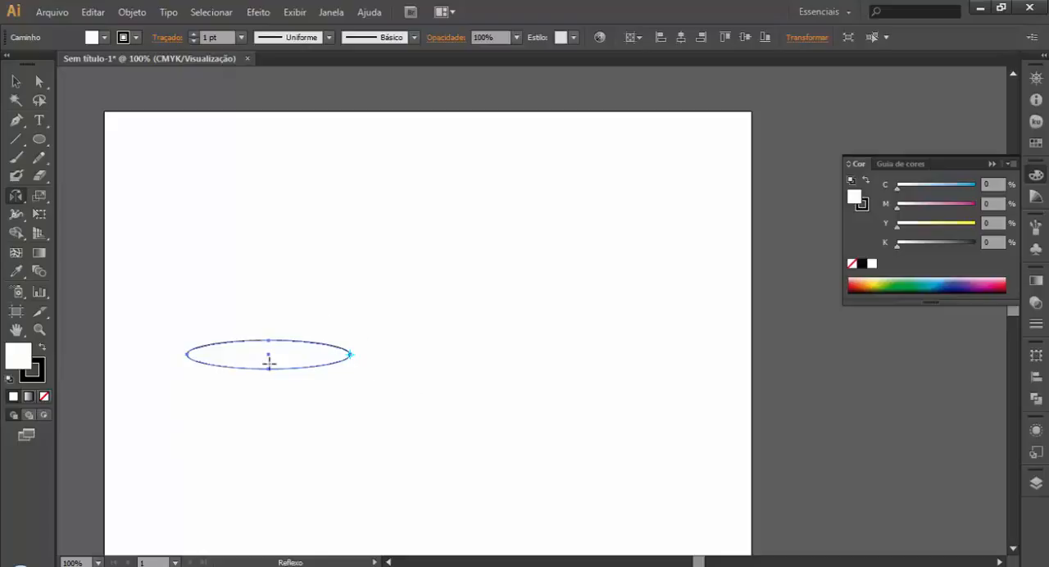
{"action": "left_click", "coordinate": [238, 304], "text": "alt"}
{"action": "left_click", "coordinate": [613, 390]}
{"action": "left_click", "coordinate": [392, 355], "text": "alt"}
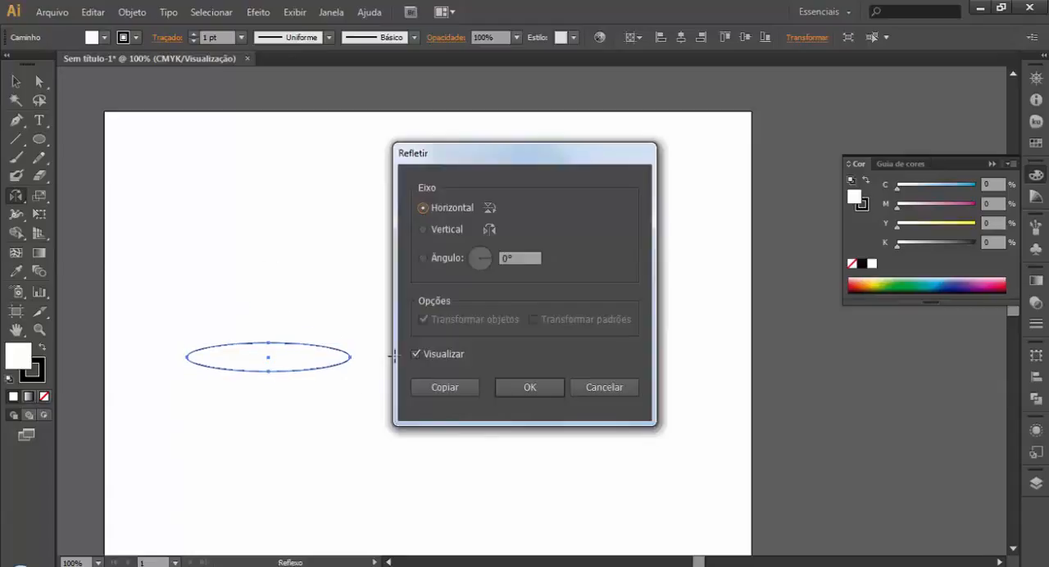
{"action": "left_click", "coordinate": [540, 385]}
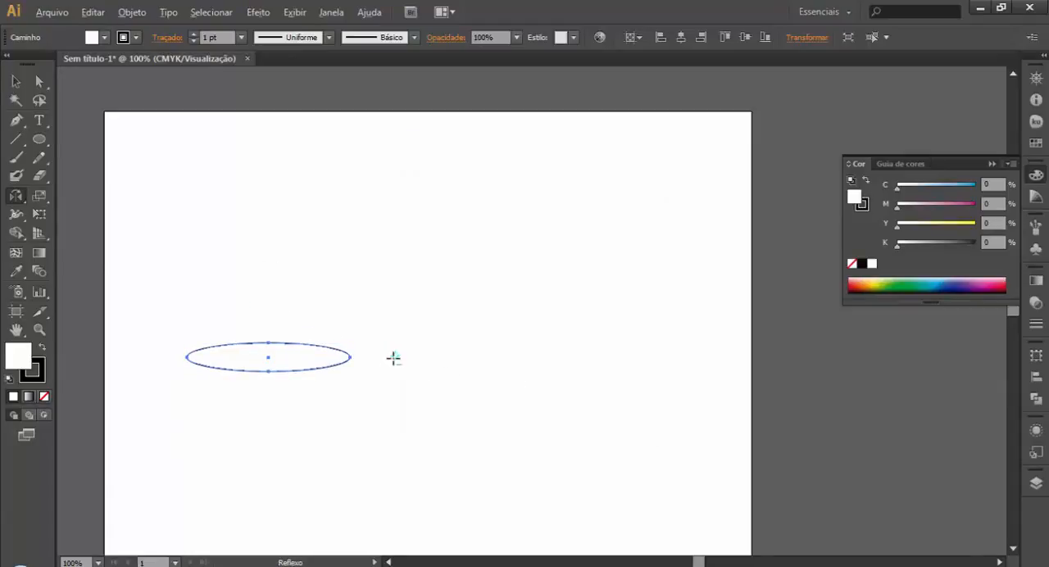
Step: Set up a reflection of the ellipse across a vertical axis (90°) about a point to its right, keeping the dialog off the artwork
{"action": "left_click", "coordinate": [393, 355], "text": "alt"}
{"action": "left_click", "coordinate": [456, 231]}
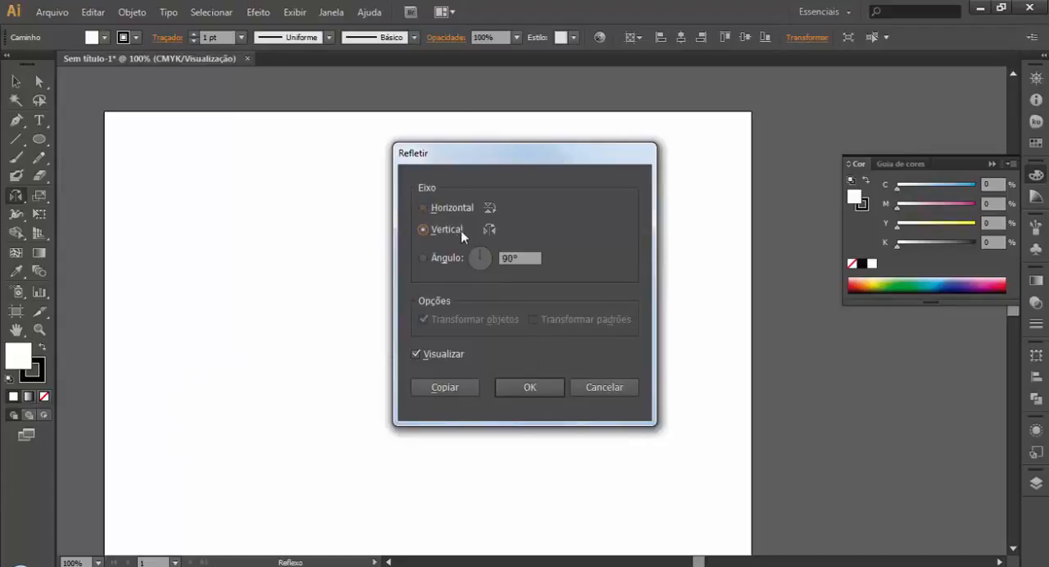
{"action": "left_click_drag", "start_coordinate": [527, 159], "coordinate": [225, 122]}
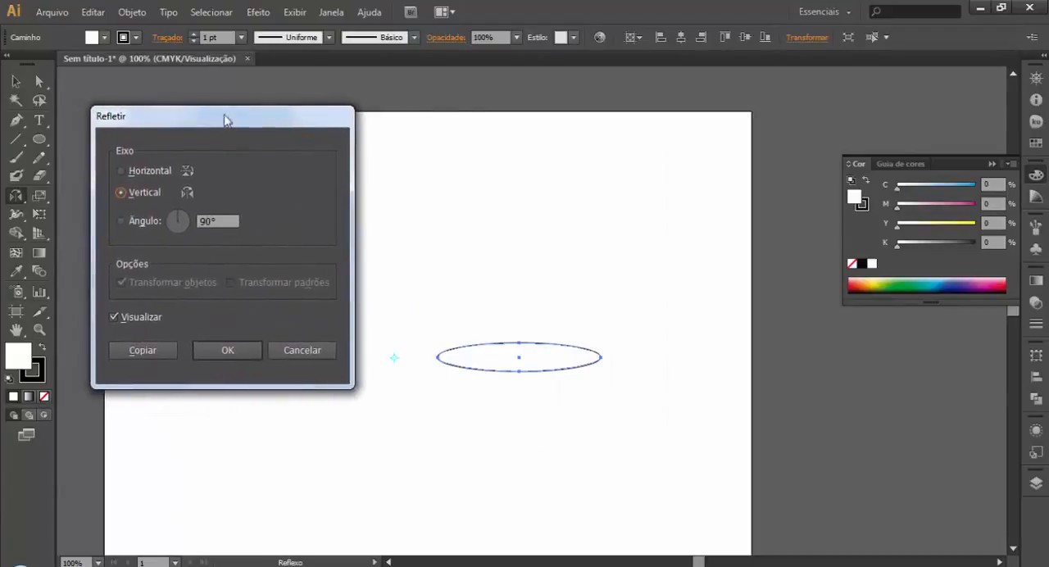
{"action": "left_click", "coordinate": [133, 317]}
{"action": "left_click_drag", "start_coordinate": [208, 106], "coordinate": [672, 216]}
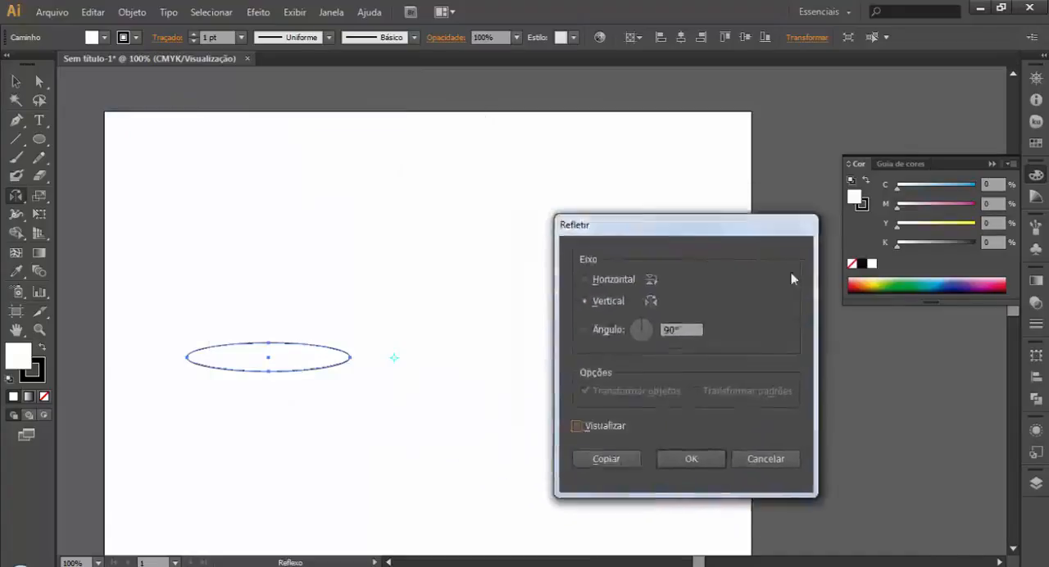
{"action": "left_click_drag", "start_coordinate": [790, 279], "coordinate": [908, 207]}
Step: Compare the ellipse with and without the reflection preview, and create the vertical-axis reflection as a copy
{"action": "left_click", "coordinate": [793, 396]}
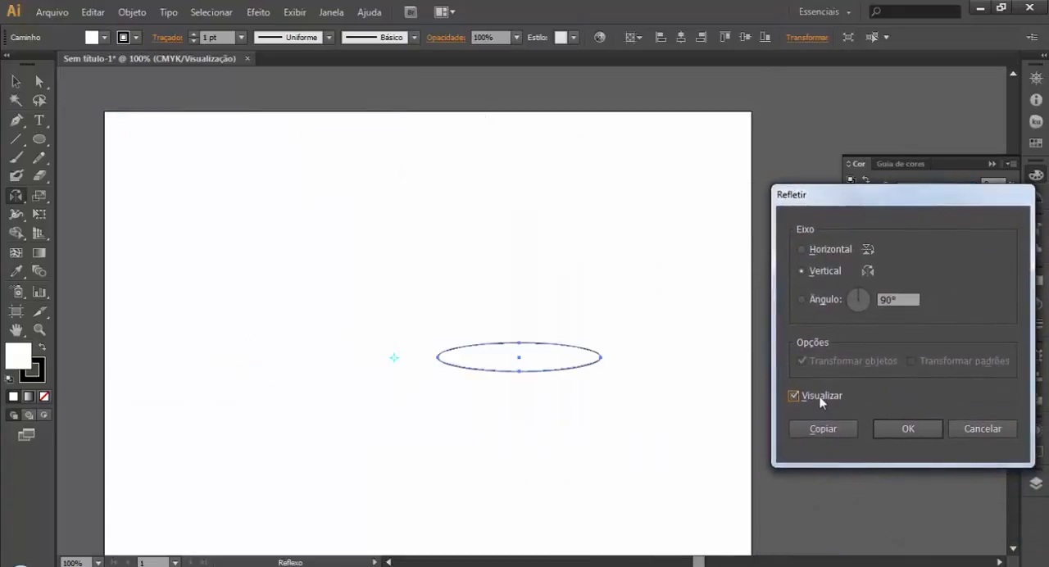
{"action": "left_click", "coordinate": [820, 399]}
{"action": "left_click", "coordinate": [820, 399]}
{"action": "left_click", "coordinate": [821, 399]}
{"action": "left_click", "coordinate": [820, 399]}
{"action": "left_click", "coordinate": [820, 399]}
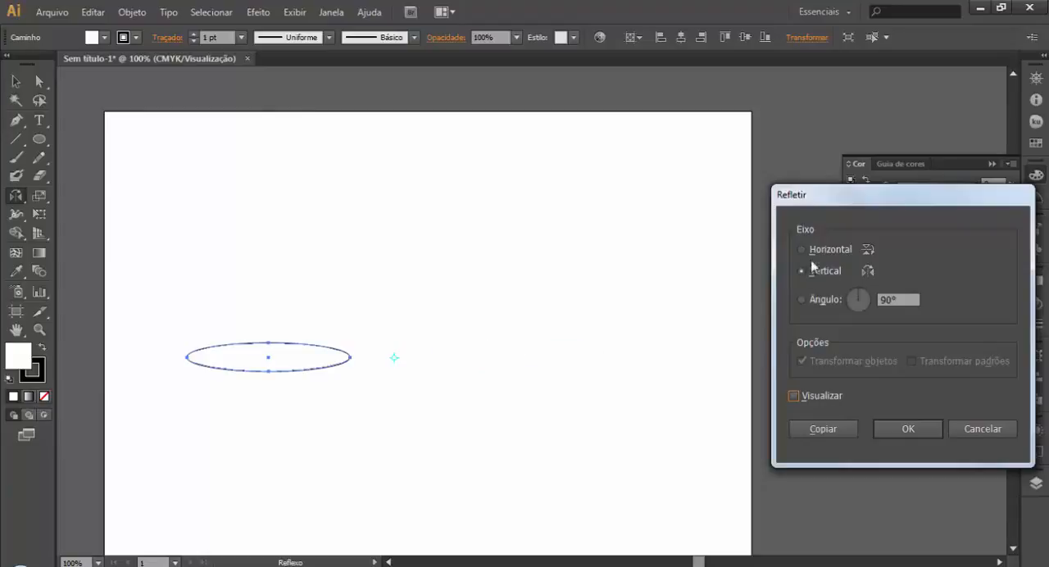
{"action": "left_click", "coordinate": [795, 399]}
{"action": "left_click", "coordinate": [822, 429]}
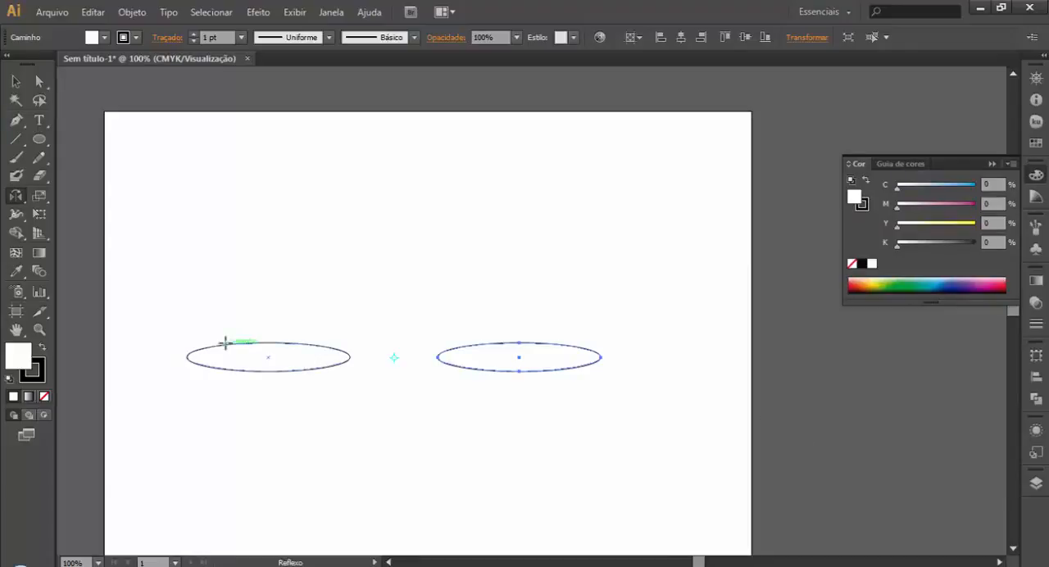
Step: Select both ellipses and delete them from the artboard
{"action": "left_click", "coordinate": [15, 81]}
{"action": "left_click", "coordinate": [211, 249]}
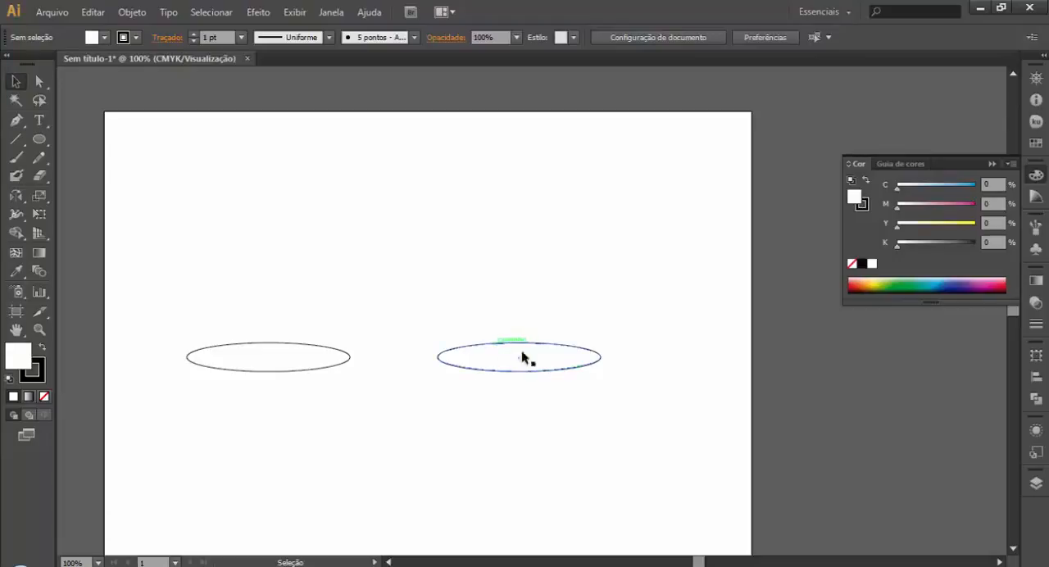
{"action": "left_click_drag", "start_coordinate": [630, 316], "coordinate": [219, 397]}
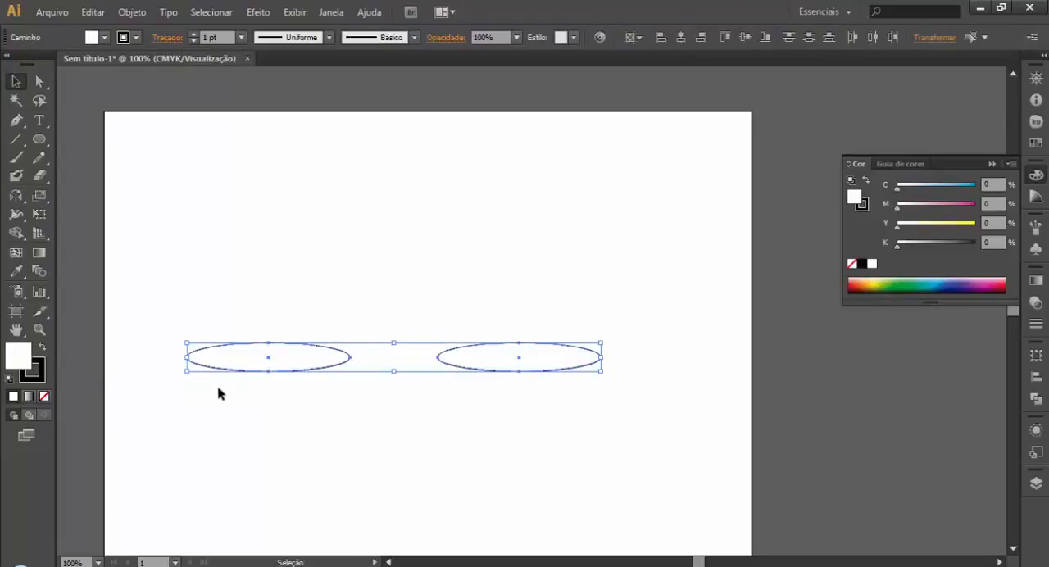
{"action": "key", "text": "Delete"}
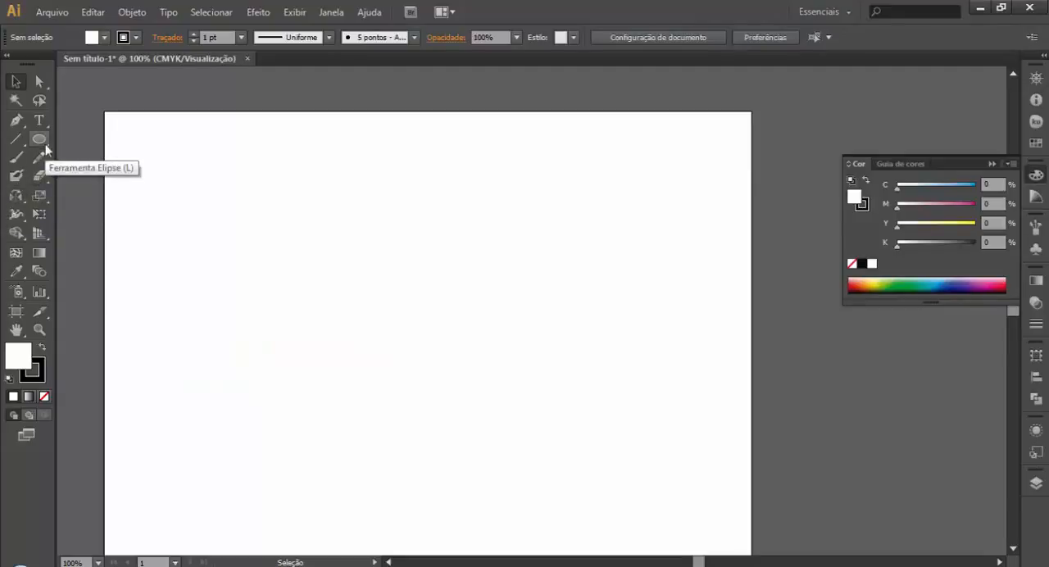
Step: Draw a flat ellipse in the upper-left area of the artboard as the first petal
{"action": "left_click", "coordinate": [15, 198]}
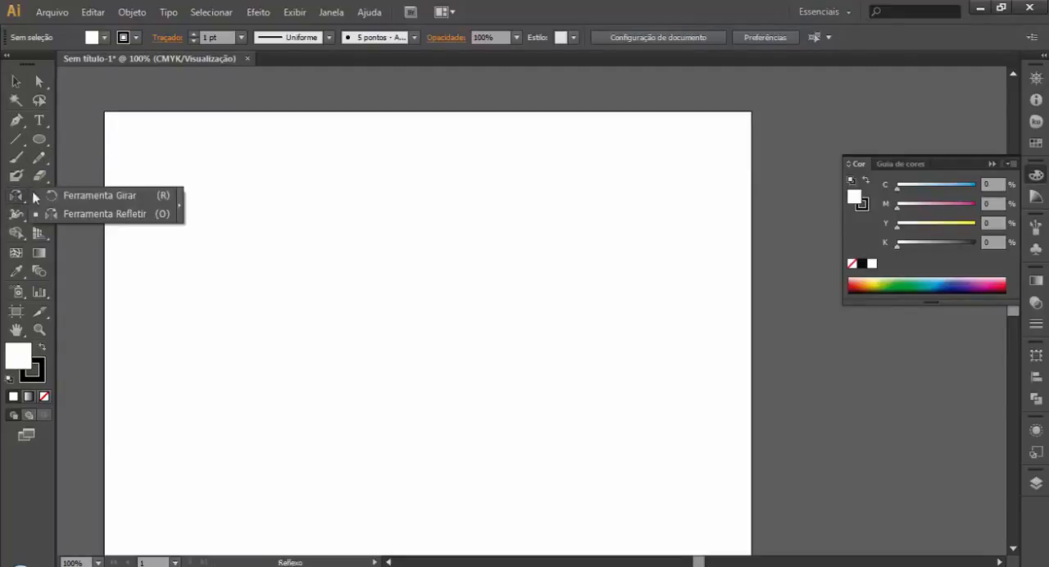
{"action": "left_click", "coordinate": [86, 195]}
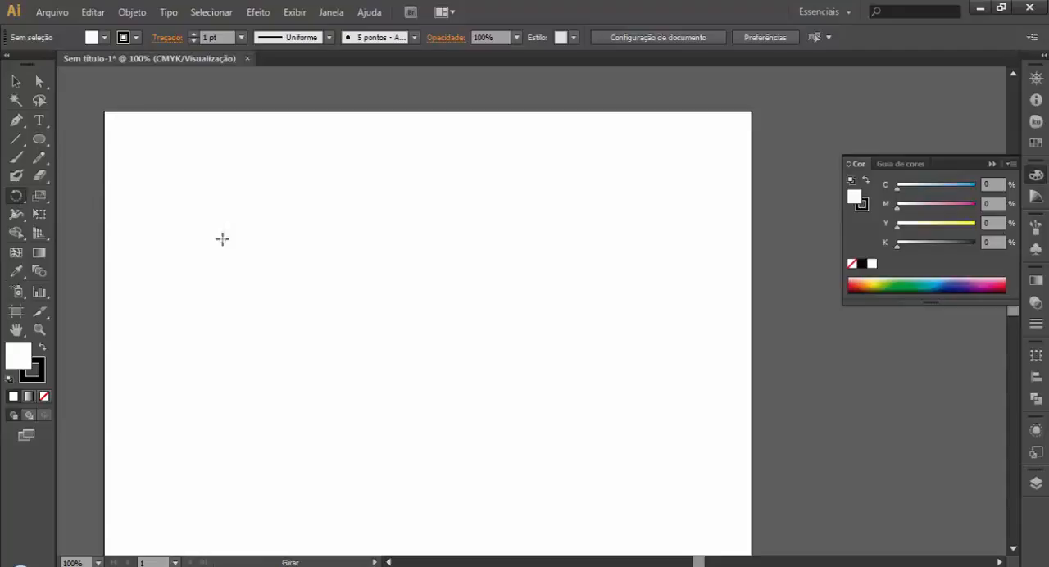
{"action": "left_click", "coordinate": [323, 337]}
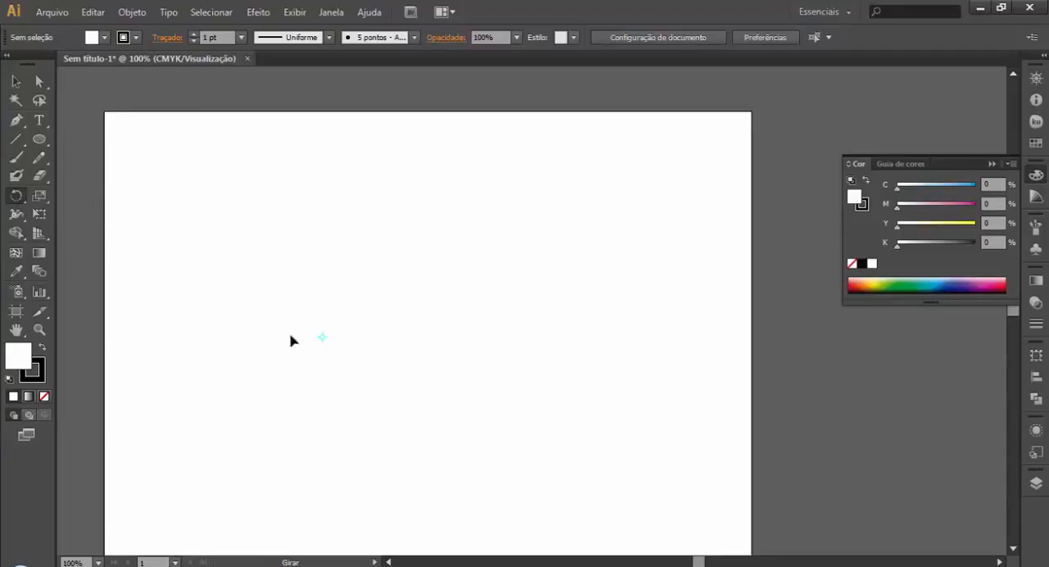
{"action": "left_click", "coordinate": [39, 142]}
{"action": "left_click_drag", "start_coordinate": [185, 238], "coordinate": [322, 264]}
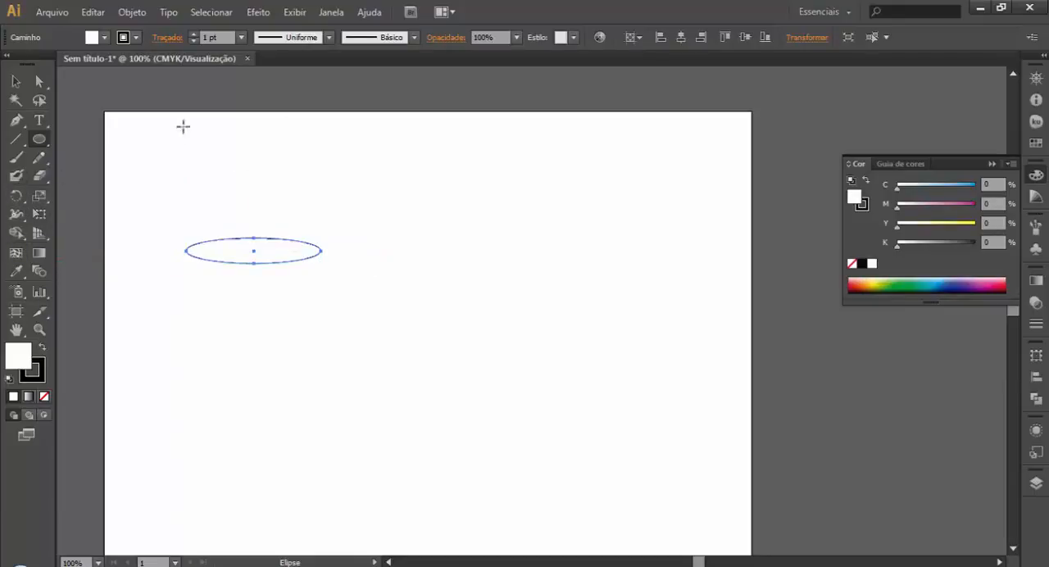
Step: Rotate a copy of the ellipse by 45° around its right anchor point
{"action": "left_click", "coordinate": [16, 195]}
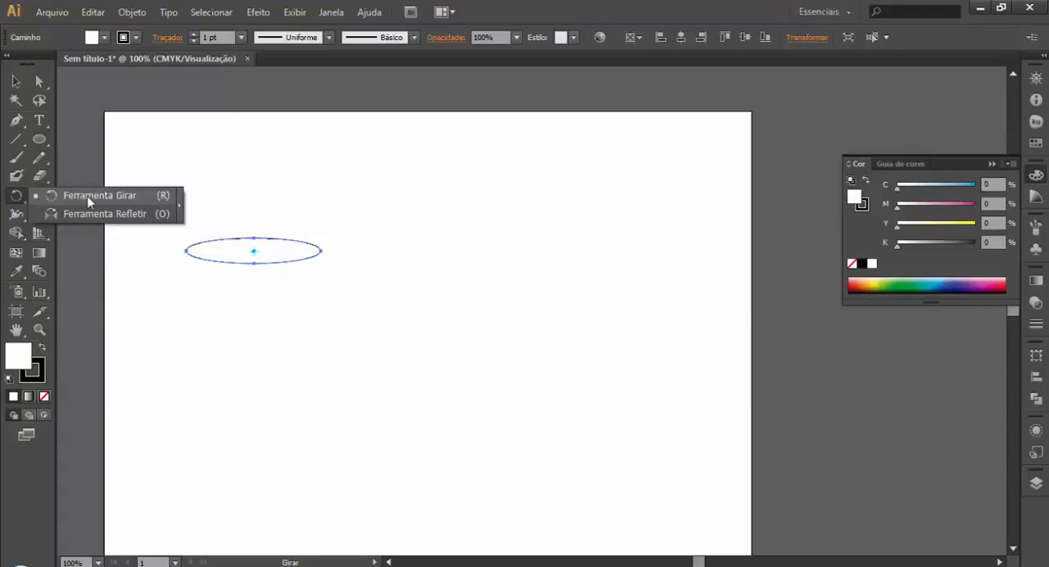
{"action": "left_click", "coordinate": [87, 196]}
{"action": "left_click", "coordinate": [321, 250], "text": "alt"}
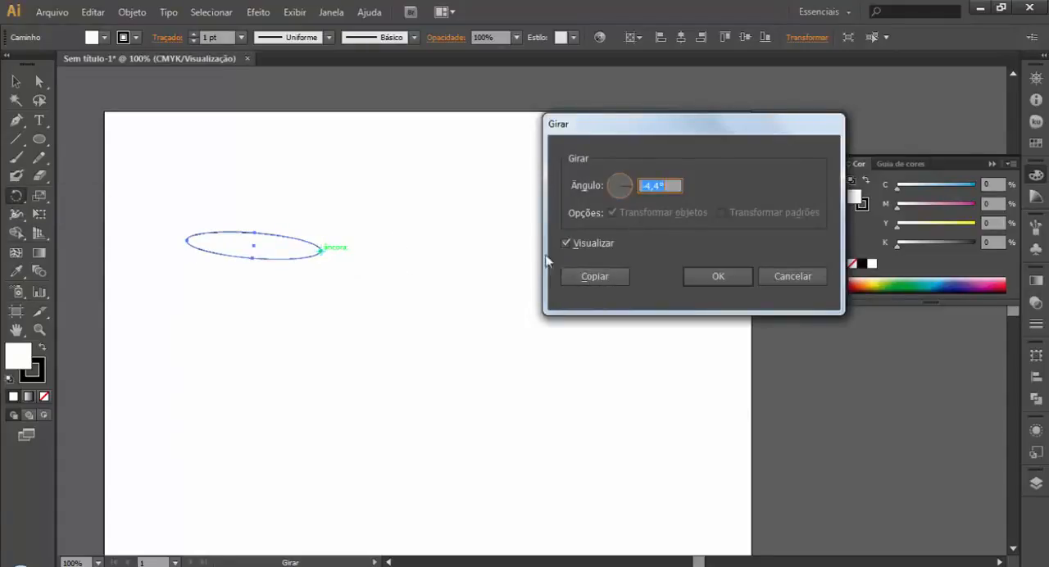
{"action": "type", "text": "45"}
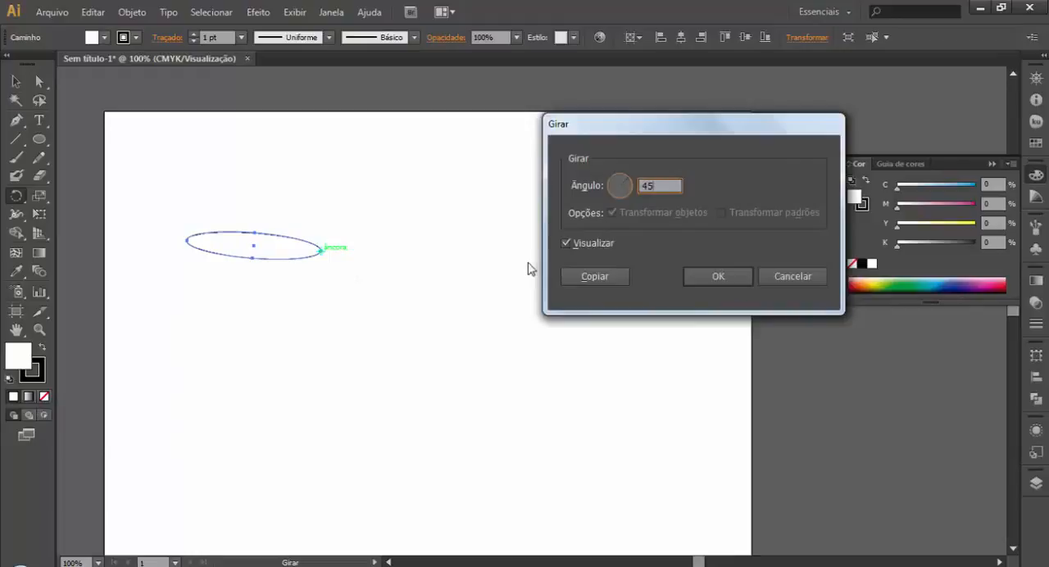
{"action": "left_click", "coordinate": [623, 280]}
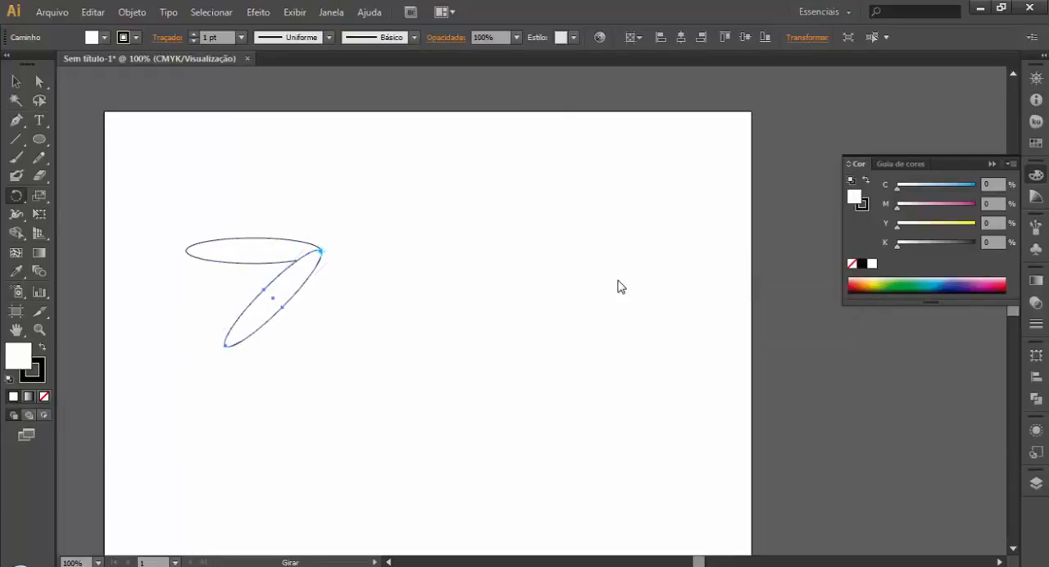
Step: Repeat the rotated copy around the same point until eight petals complete the flower, and leave it deselected
{"action": "key", "text": "ctrl+d"}
{"action": "key", "text": "ctrl+d"}
{"action": "key", "text": "ctrl+d"}
{"action": "key", "text": "ctrl+d"}
{"action": "key", "text": "ctrl+d"}
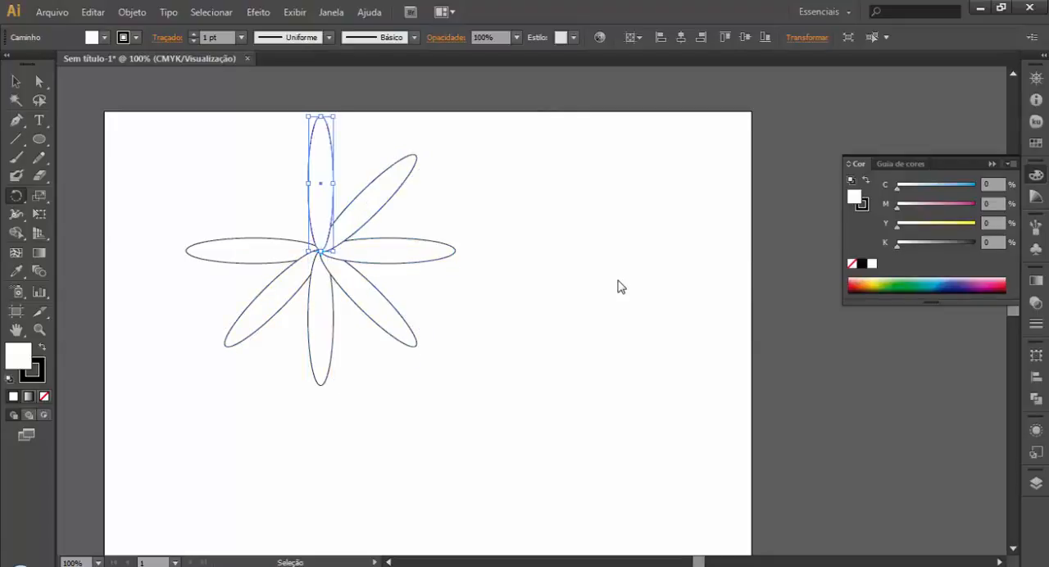
{"action": "key", "text": "ctrl+d"}
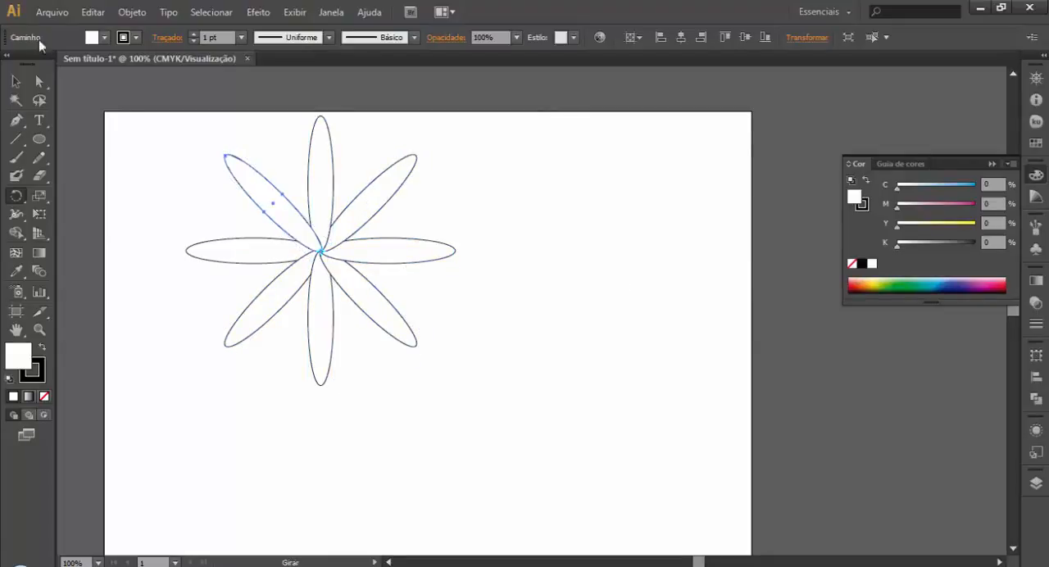
{"action": "left_click", "coordinate": [15, 81]}
{"action": "left_click", "coordinate": [124, 159]}
{"action": "left_click_drag", "start_coordinate": [139, 119], "coordinate": [511, 340]}
{"action": "left_click", "coordinate": [539, 297]}
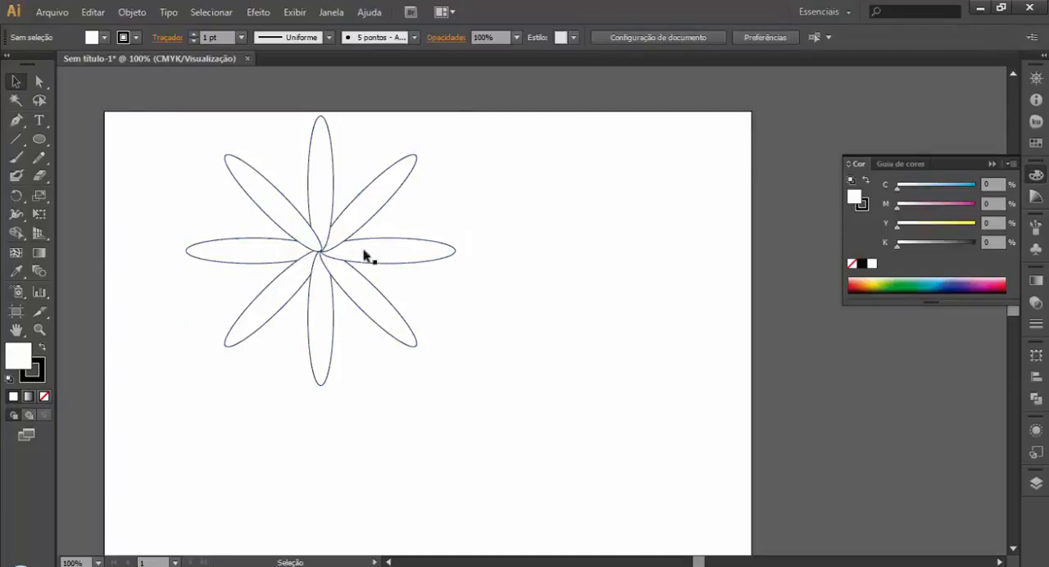
Step: Draw another wide, flat ellipse to the right of the flower
{"action": "left_click", "coordinate": [38, 139]}
{"action": "left_click_drag", "start_coordinate": [486, 229], "coordinate": [662, 250]}
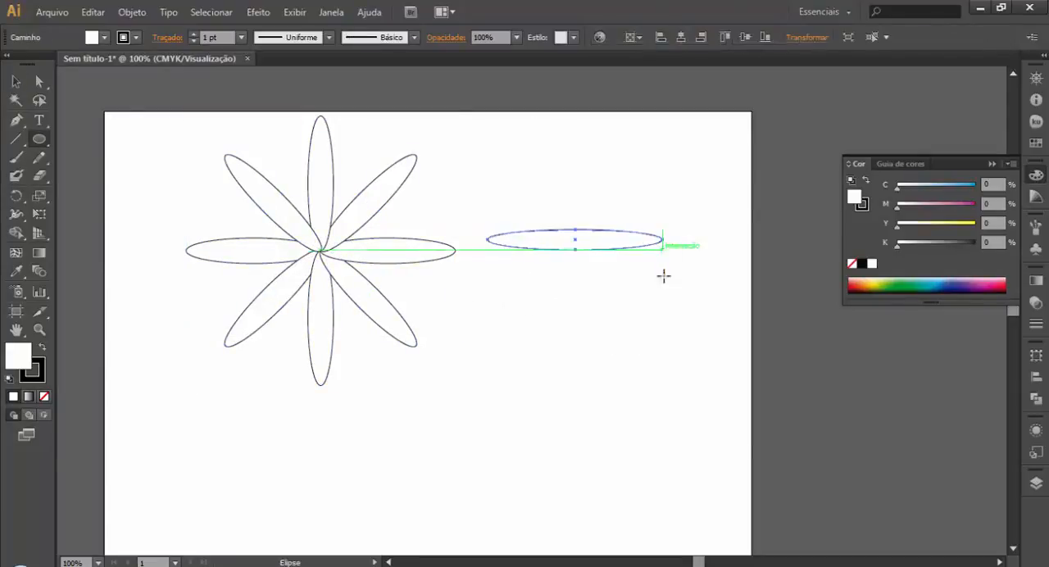
{"action": "left_click", "coordinate": [16, 138]}
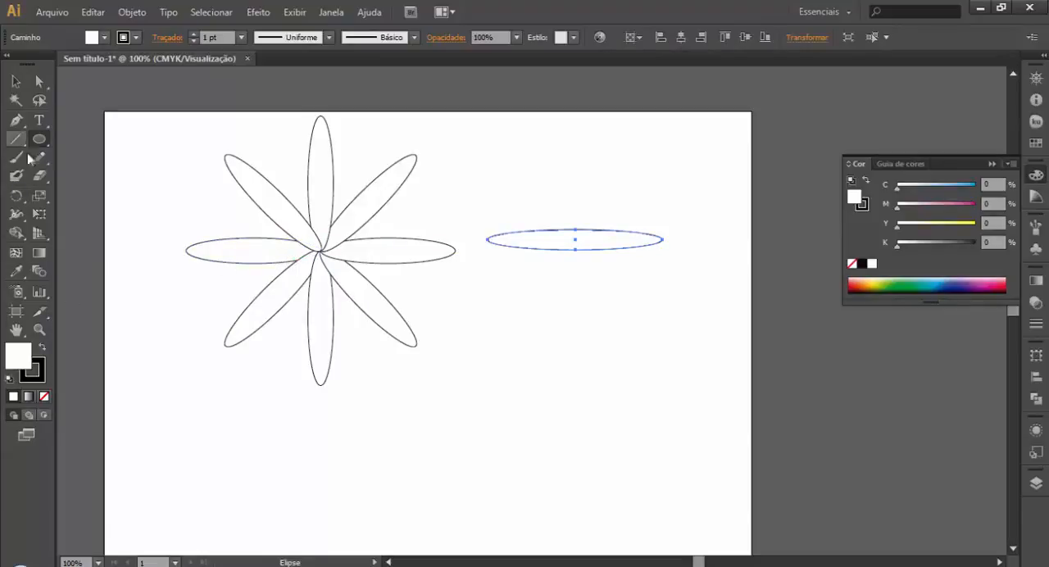
Step: Reflect an angled copy of the new ellipse about a point just beyond its right end, and repeat the transformation
{"action": "left_click_drag", "start_coordinate": [16, 195], "coordinate": [110, 214]}
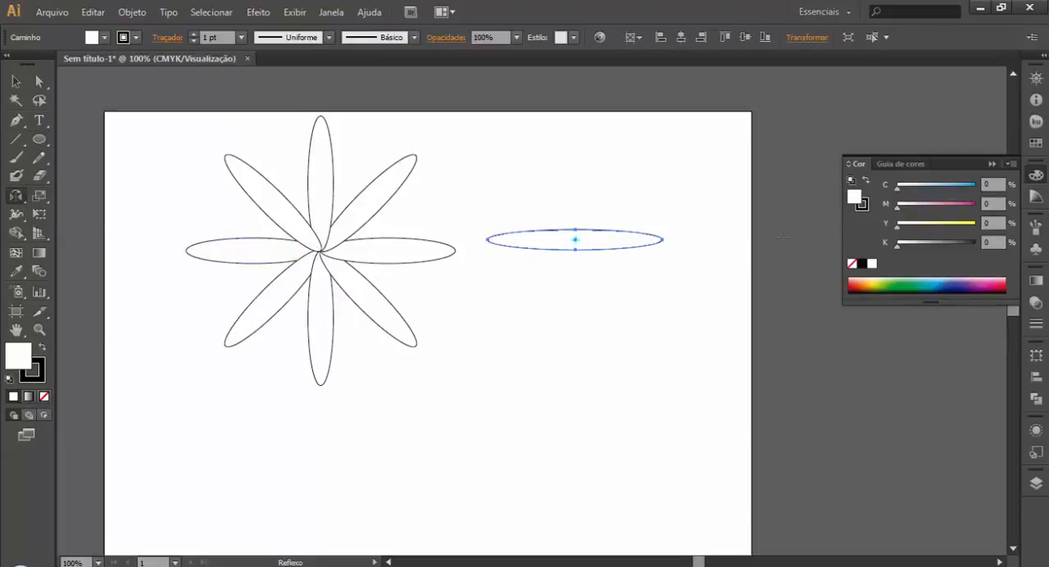
{"action": "left_click", "coordinate": [674, 239]}
{"action": "left_click_drag", "start_coordinate": [679, 241], "coordinate": [679, 242]}
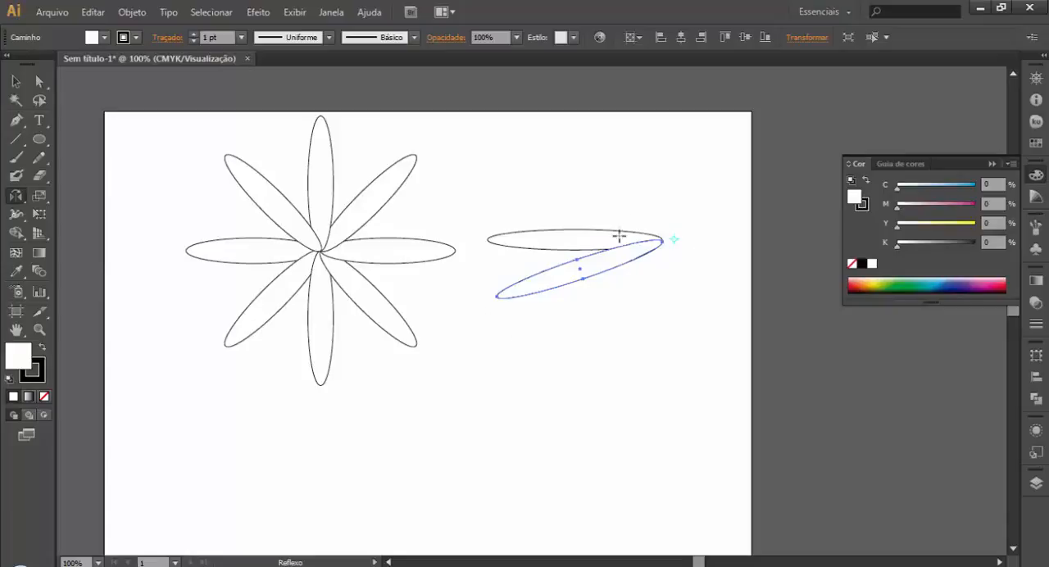
{"action": "key", "text": "ctrl+d"}
{"action": "key", "text": "ctrl+d"}
{"action": "key", "text": "ctrl+d"}
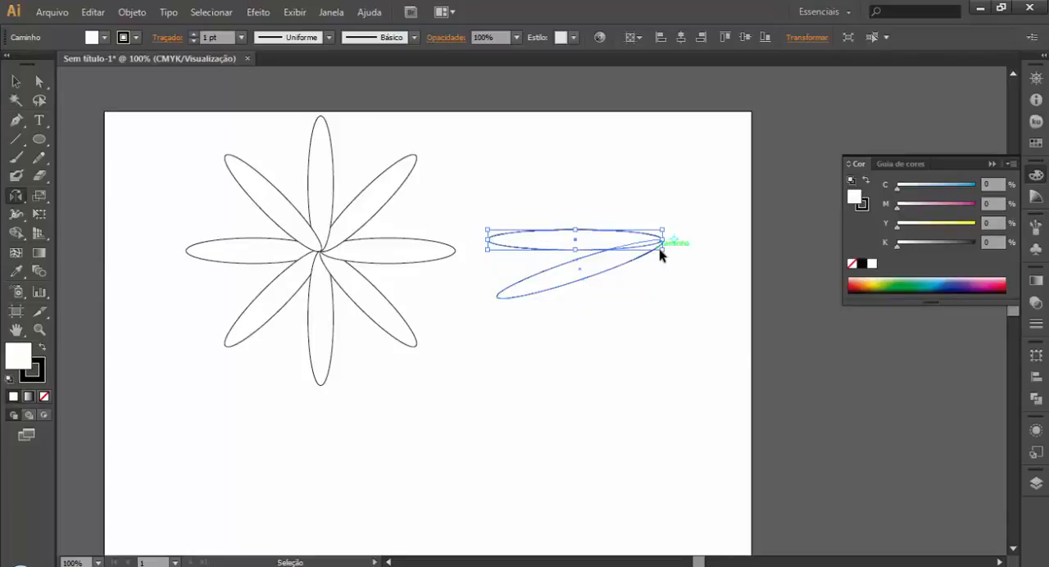
Step: Delete the flower and the two ellipses beside it from the artboard, and collapse the Color panel
{"action": "key", "text": "ctrl+d"}
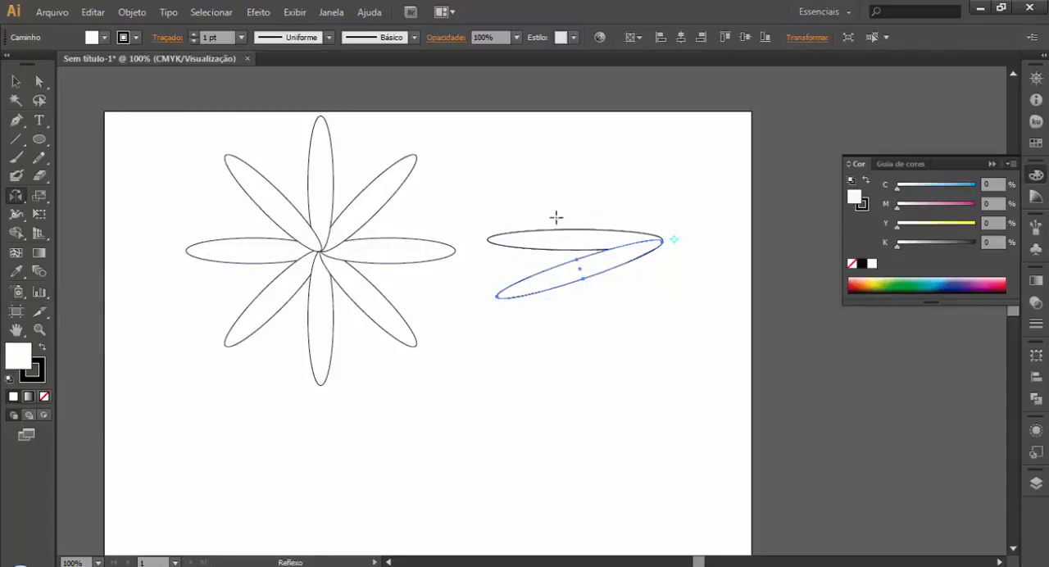
{"action": "left_click", "coordinate": [16, 81]}
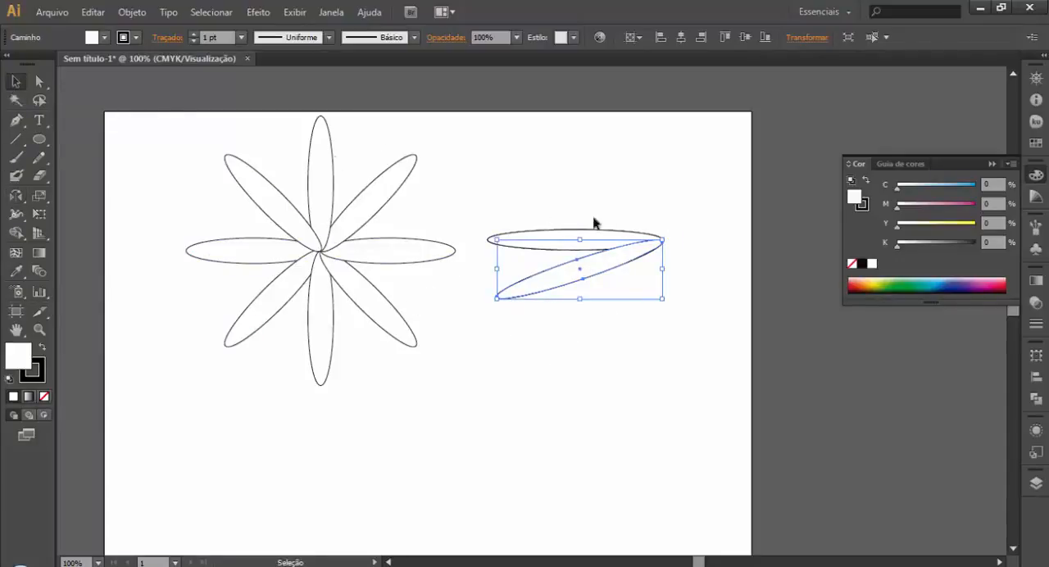
{"action": "left_click_drag", "start_coordinate": [202, 118], "coordinate": [696, 379]}
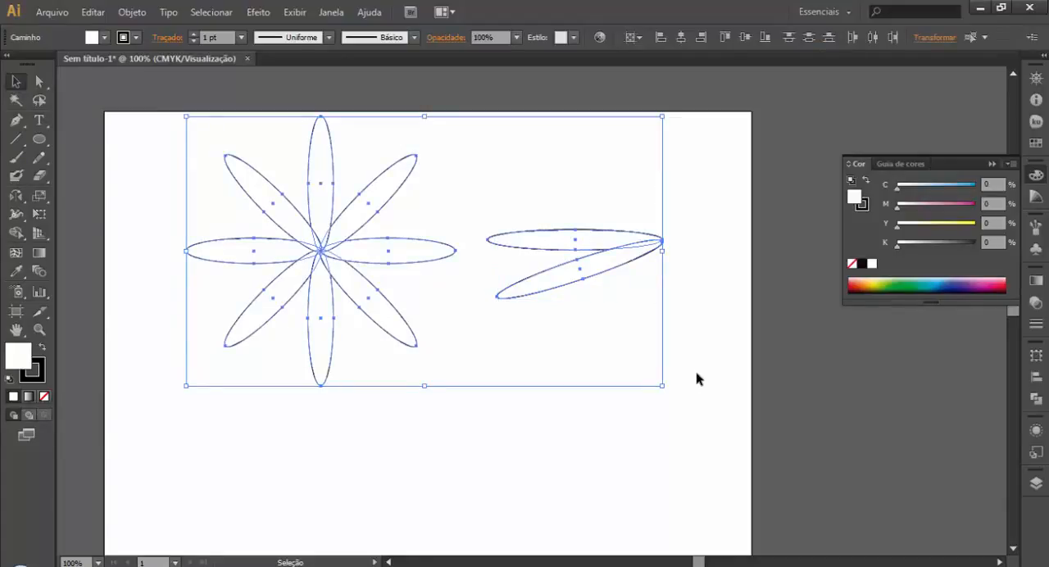
{"action": "key", "text": "Delete"}
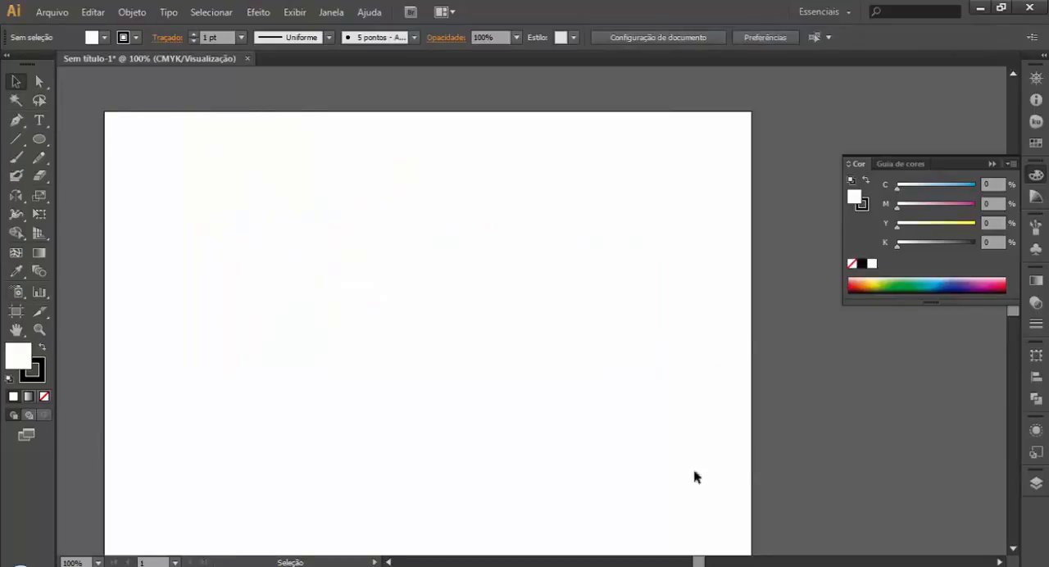
{"action": "mouse_move", "coordinate": [593, 566]}
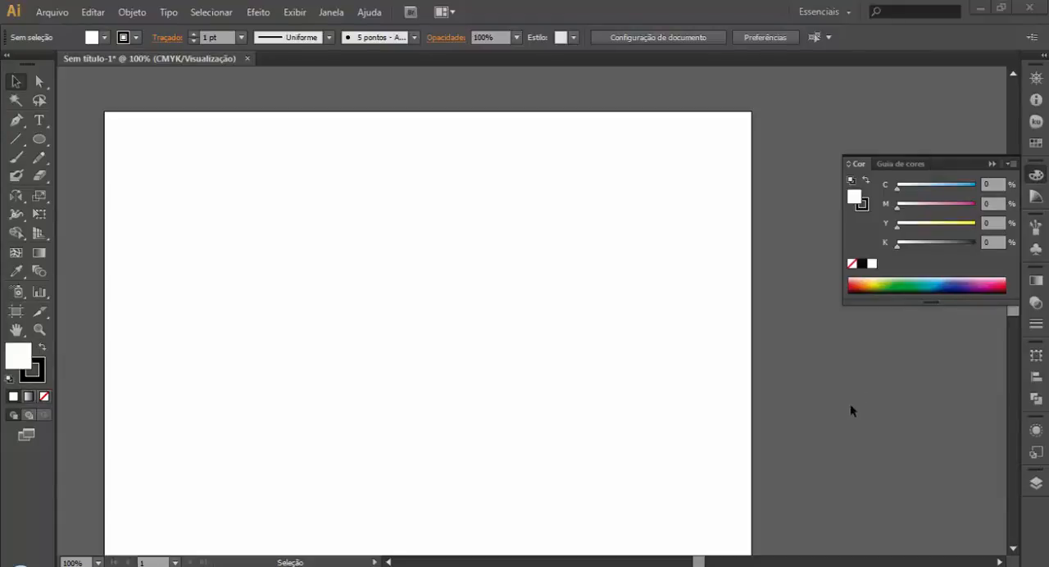
{"action": "left_click", "coordinate": [993, 163]}
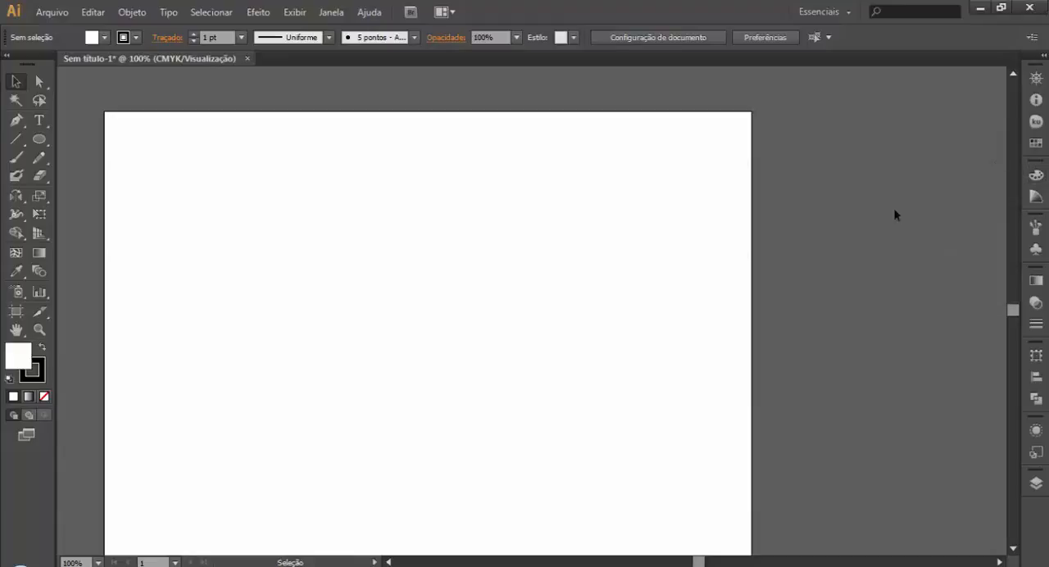
Step: Draw a wide rectangle in the artboard's upper-left area and a circle to its right, leaving both deselected
{"action": "left_click_drag", "start_coordinate": [40, 138], "coordinate": [93, 139]}
{"action": "left_click_drag", "start_coordinate": [160, 184], "coordinate": [393, 331]}
{"action": "left_click_drag", "start_coordinate": [39, 138], "coordinate": [113, 178]}
{"action": "left_click_drag", "start_coordinate": [407, 149], "coordinate": [532, 274]}
{"action": "left_click", "coordinate": [16, 81]}
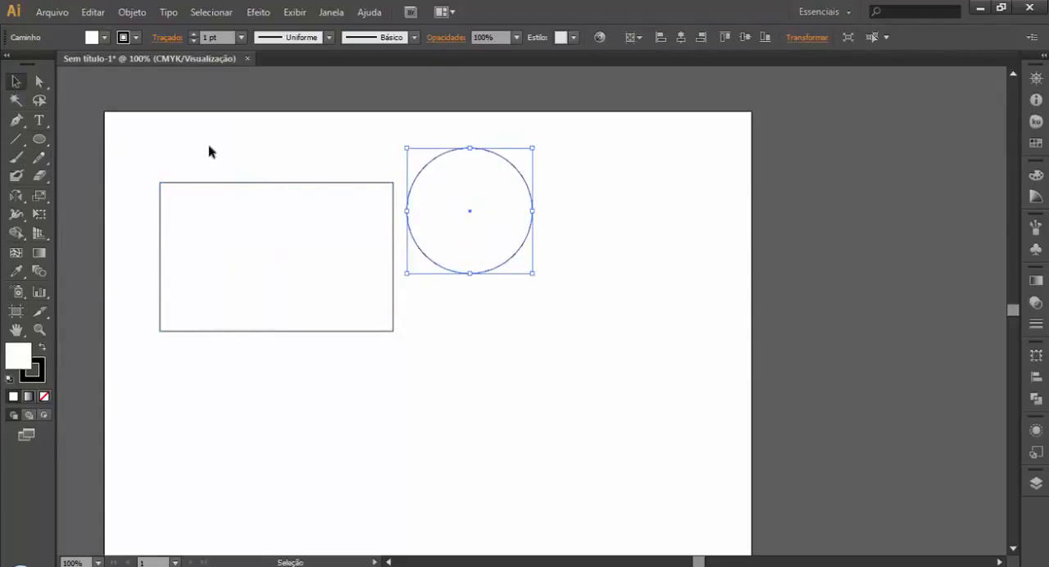
{"action": "left_click", "coordinate": [209, 148]}
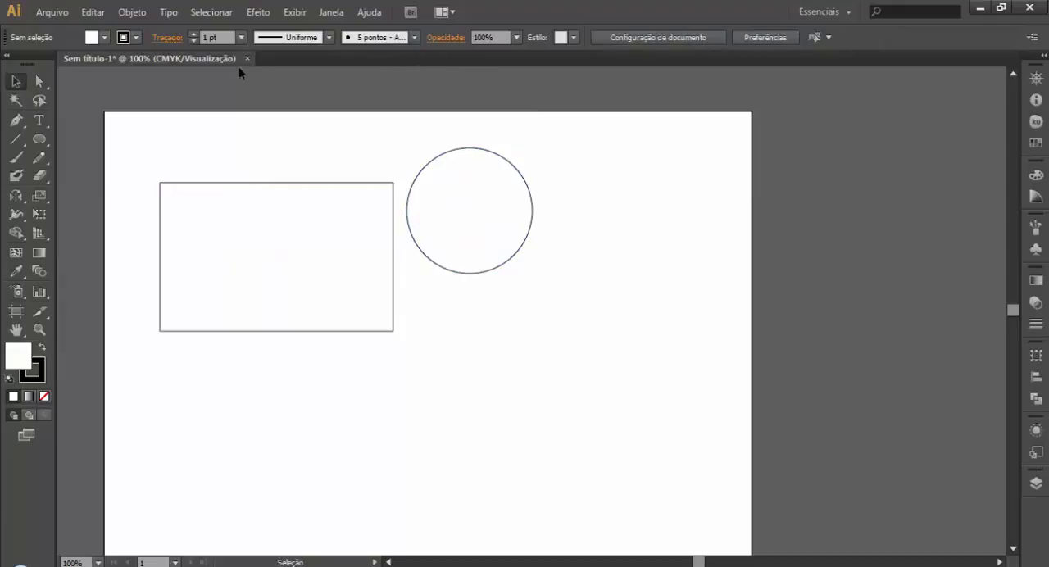
Step: Show the Pathfinder panel as a floating panel over the artboard's upper-right area, and collapse the remaining Transform and Align group
{"action": "left_click", "coordinate": [329, 11]}
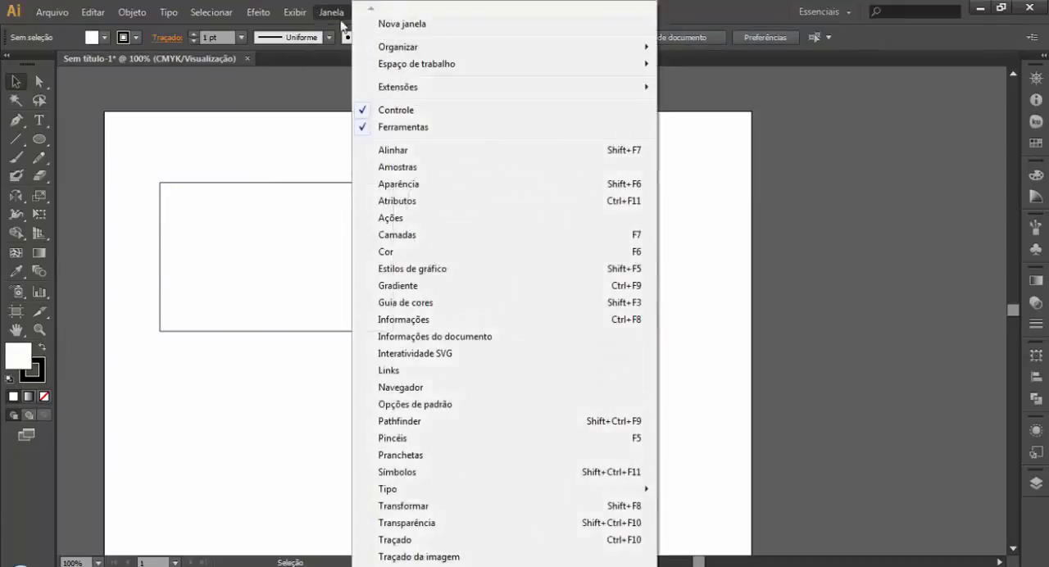
{"action": "left_click", "coordinate": [425, 421]}
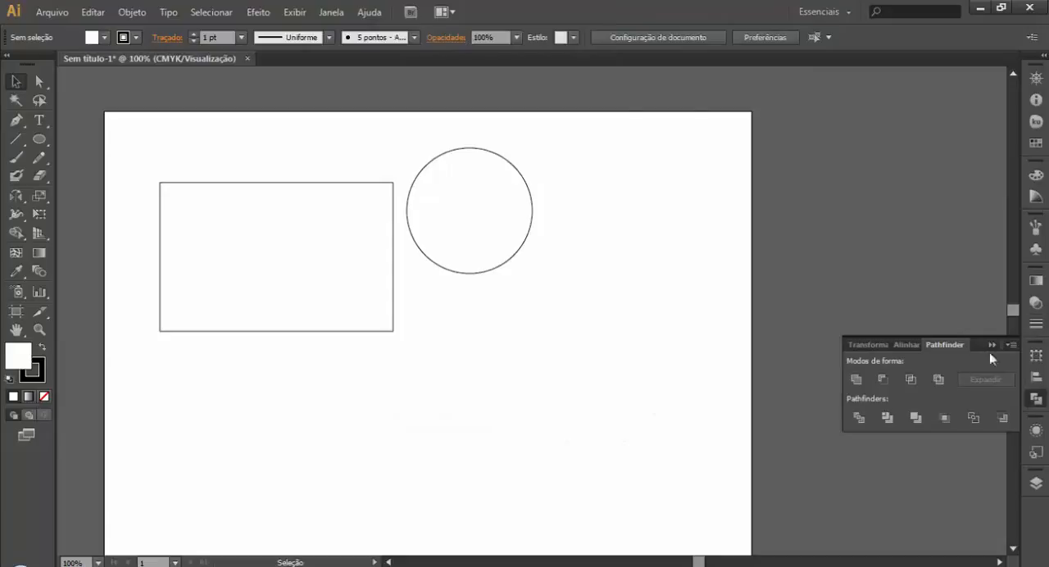
{"action": "left_click_drag", "start_coordinate": [957, 349], "coordinate": [604, 122]}
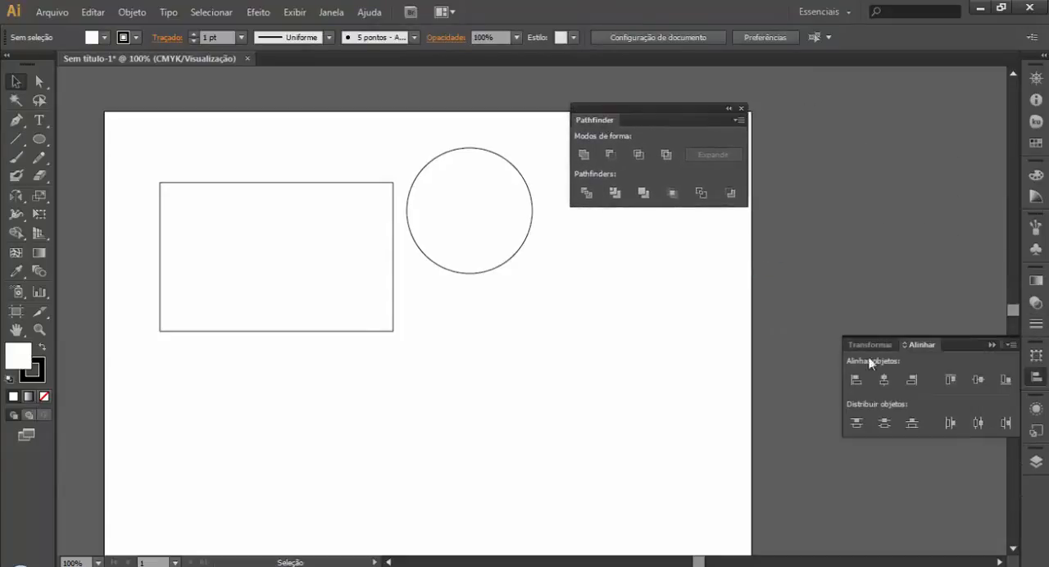
{"action": "left_click", "coordinate": [992, 345]}
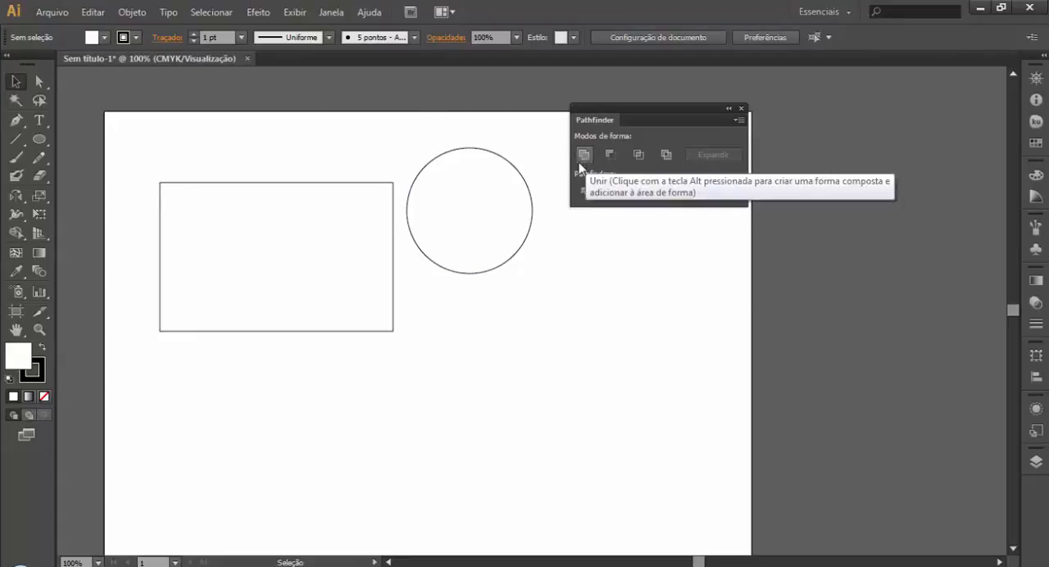
Step: Move the circle so that its left half overlaps the rectangle's right edge
{"action": "left_click_drag", "start_coordinate": [502, 273], "coordinate": [531, 312]}
{"action": "left_click", "coordinate": [452, 373]}
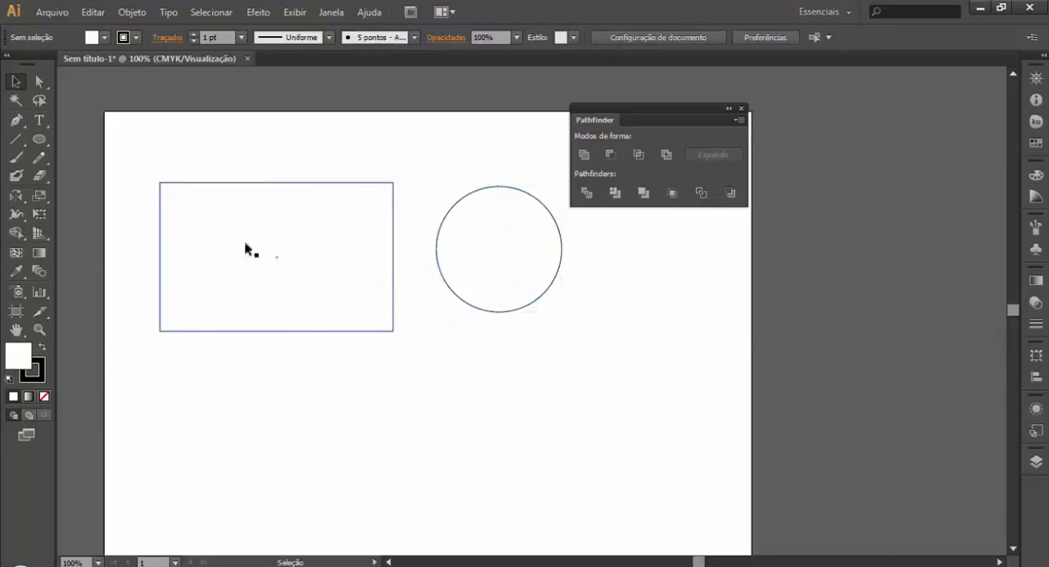
{"action": "right_click", "coordinate": [343, 255]}
{"action": "left_click", "coordinate": [236, 395]}
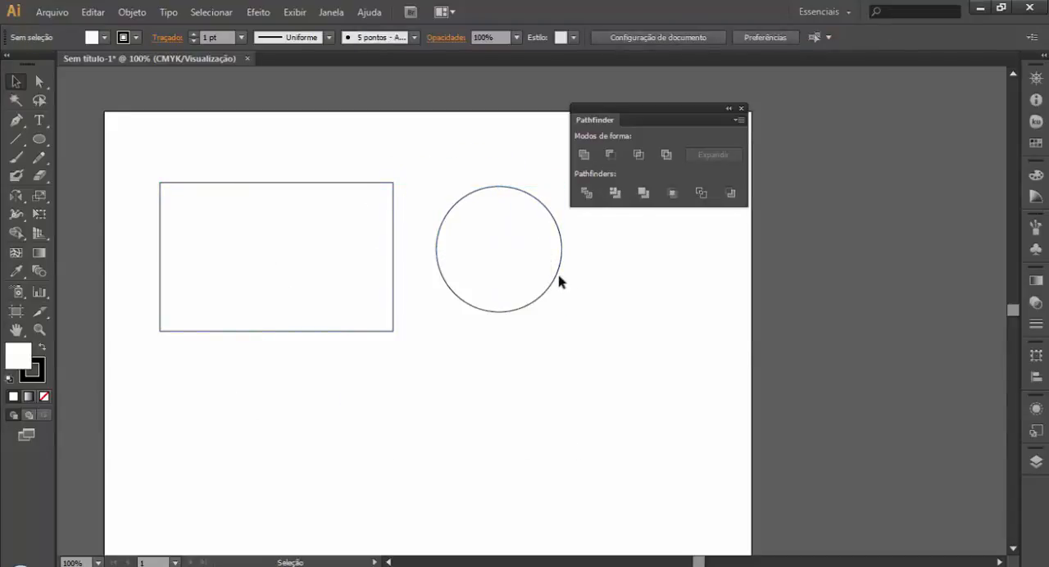
{"action": "left_click_drag", "start_coordinate": [560, 281], "coordinate": [449, 283]}
{"action": "left_click", "coordinate": [634, 412]}
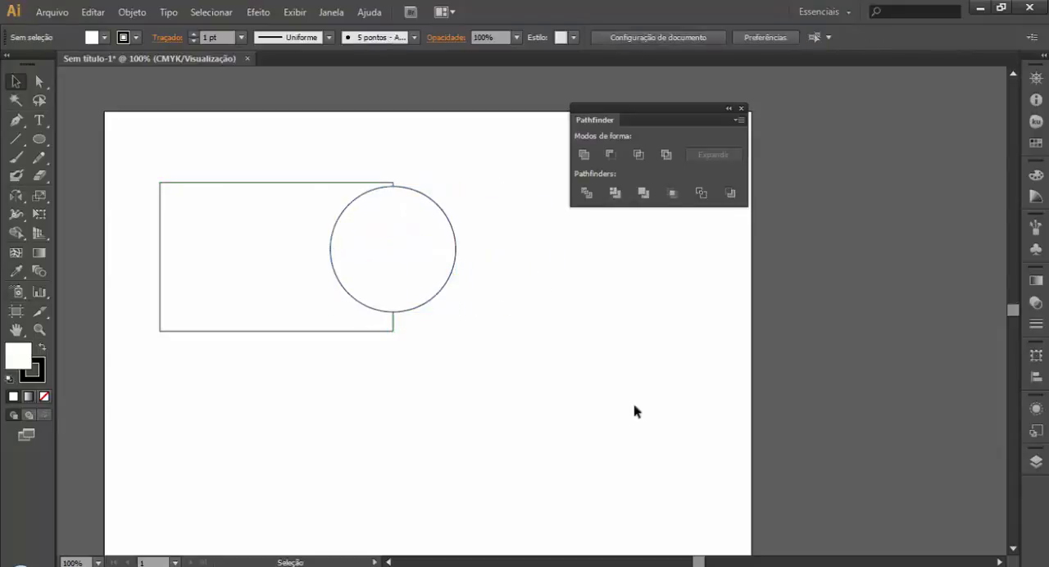
Step: Group the overlapping rectangle and circle, and select the group as one object
{"action": "left_click", "coordinate": [423, 267]}
{"action": "left_click", "coordinate": [471, 297]}
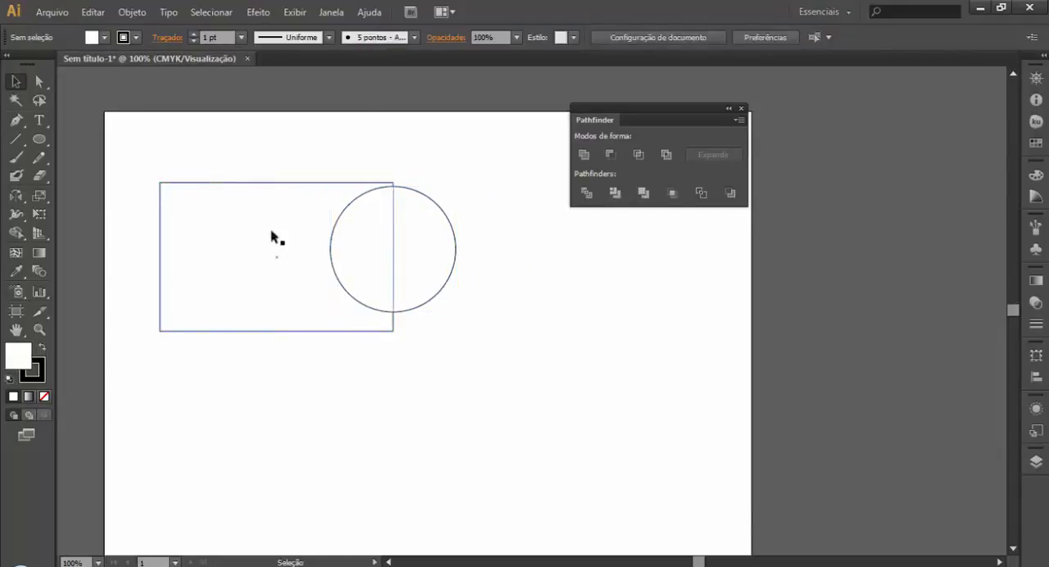
{"action": "left_click", "coordinate": [290, 243]}
{"action": "left_click", "coordinate": [467, 288]}
{"action": "left_click_drag", "start_coordinate": [451, 140], "coordinate": [301, 327]}
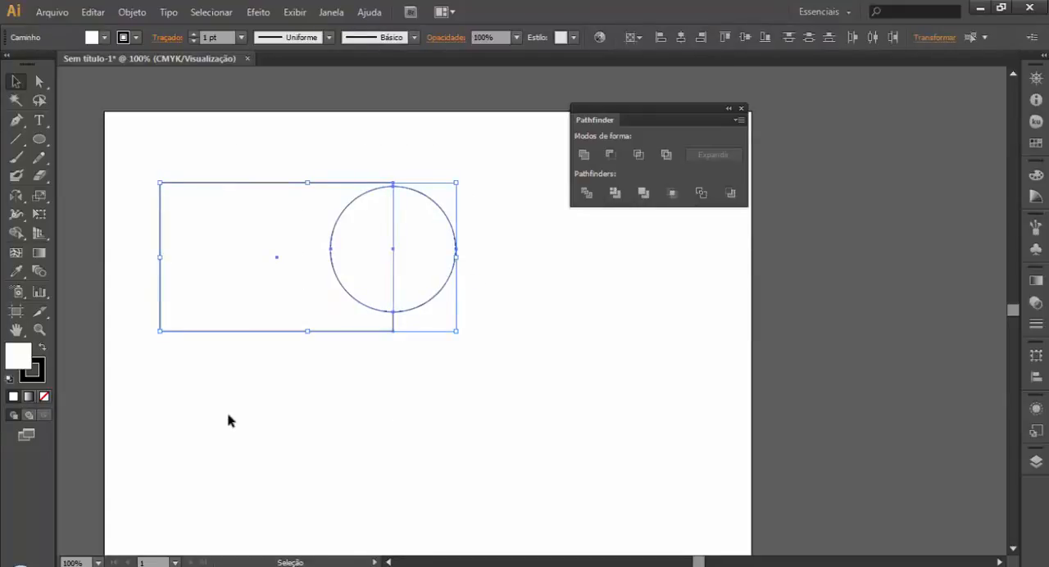
{"action": "key", "text": "a"}
{"action": "key", "text": "ctrl+g"}
{"action": "key", "text": "v"}
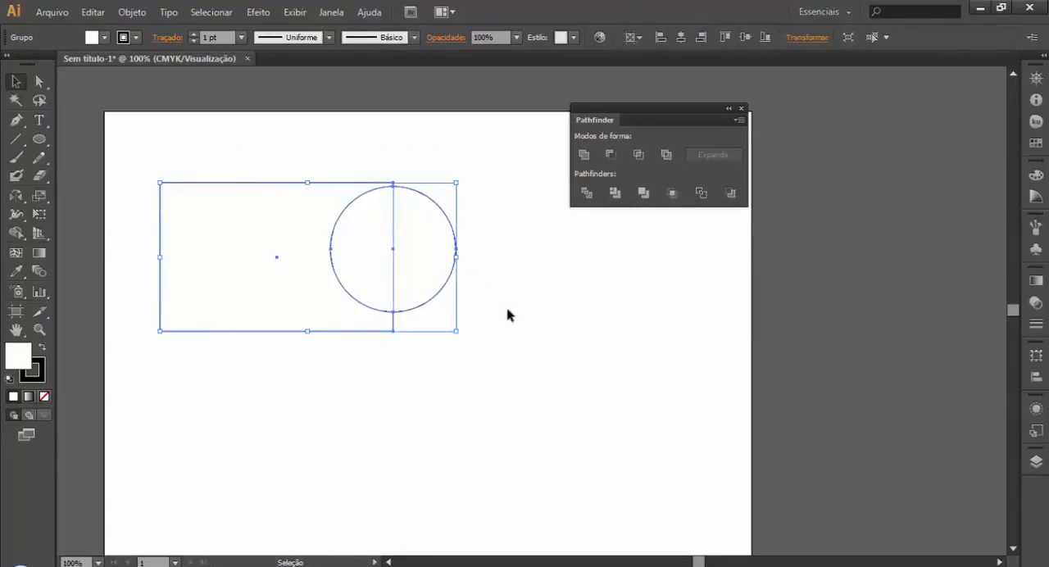
{"action": "left_click", "coordinate": [484, 323]}
{"action": "left_click", "coordinate": [409, 278]}
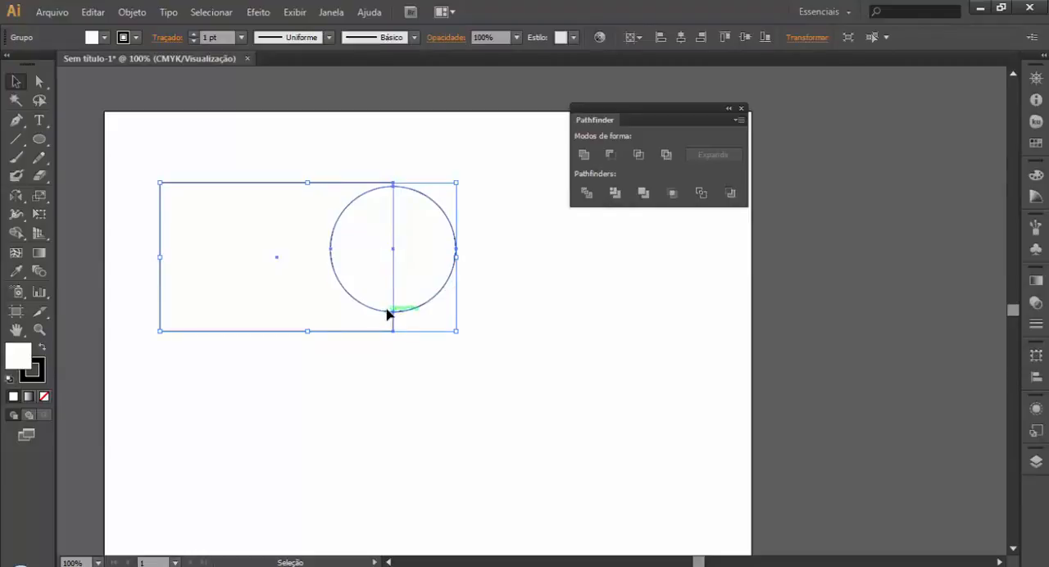
{"action": "left_click", "coordinate": [549, 301]}
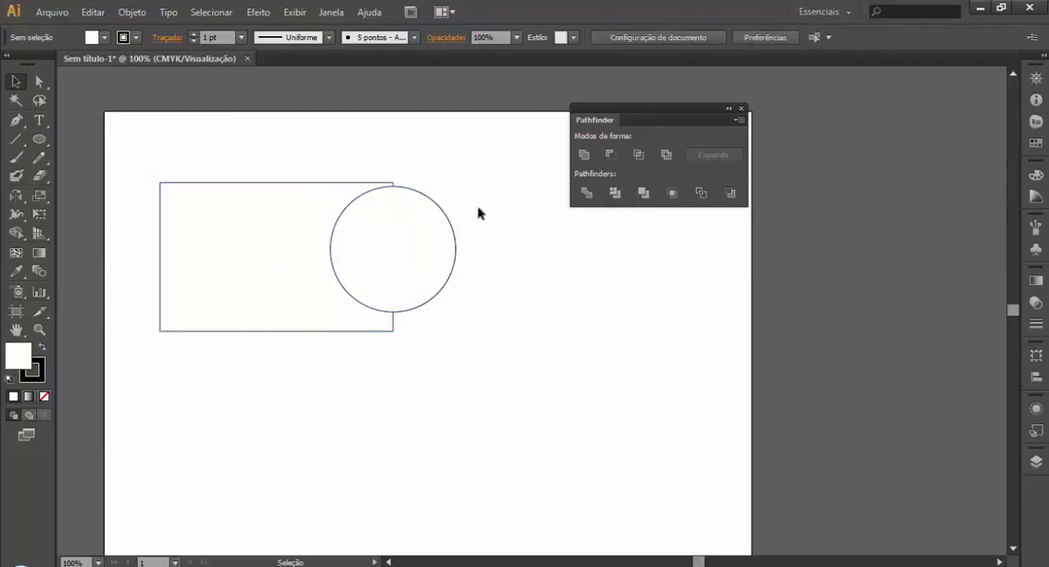
Step: Isolate the group, select its circle and rectangle individually, and leave isolation mode
{"action": "left_click", "coordinate": [389, 248]}
{"action": "double_click", "coordinate": [418, 271]}
{"action": "left_click", "coordinate": [440, 297]}
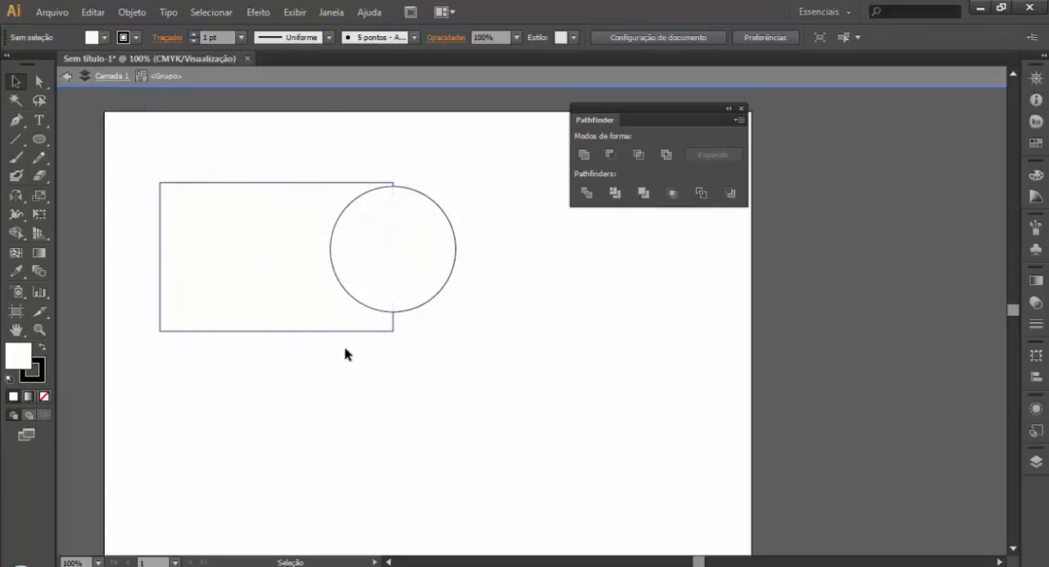
{"action": "left_click", "coordinate": [430, 258]}
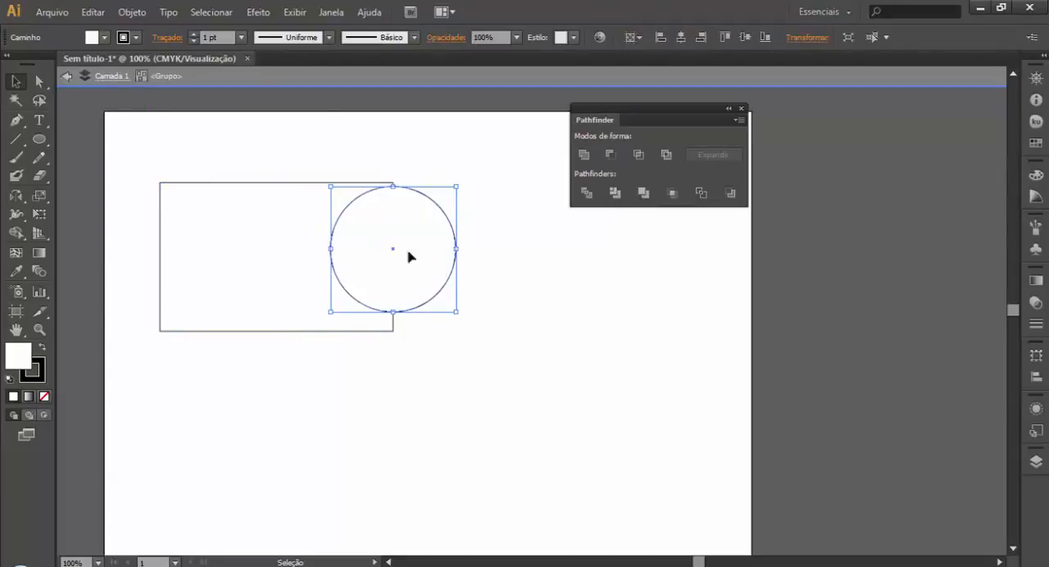
{"action": "left_click", "coordinate": [277, 245]}
{"action": "left_click", "coordinate": [489, 369]}
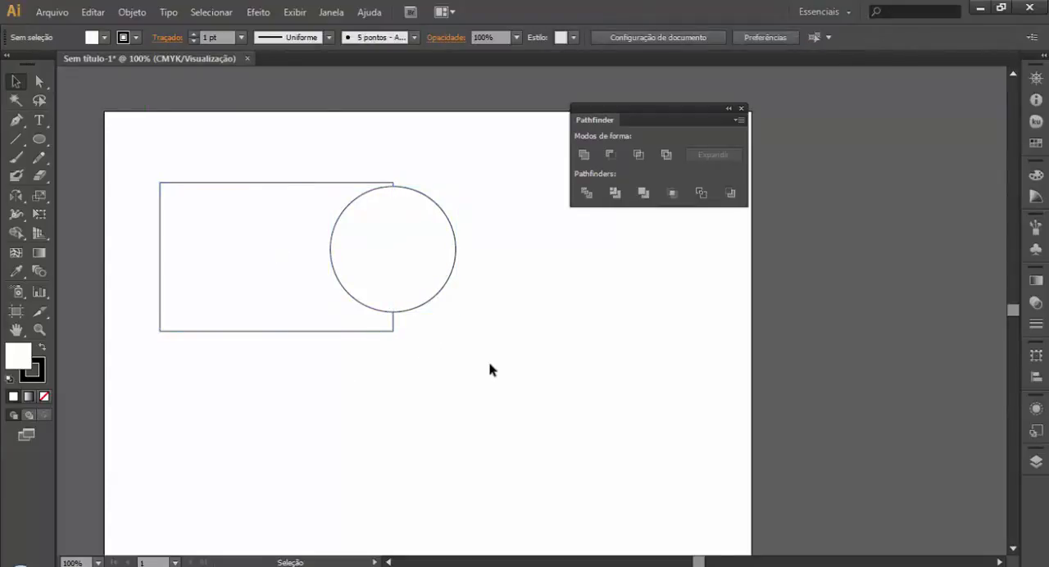
Step: Ungroup the rectangle and circle into separate objects
{"action": "key", "text": "ctrl+a"}
{"action": "left_click", "coordinate": [538, 295]}
{"action": "left_click", "coordinate": [444, 271]}
Step: Unite the rectangle and circle with Pathfinder, and move the merged shape toward the artboard's center
{"action": "left_click_drag", "start_coordinate": [297, 145], "coordinate": [472, 335]}
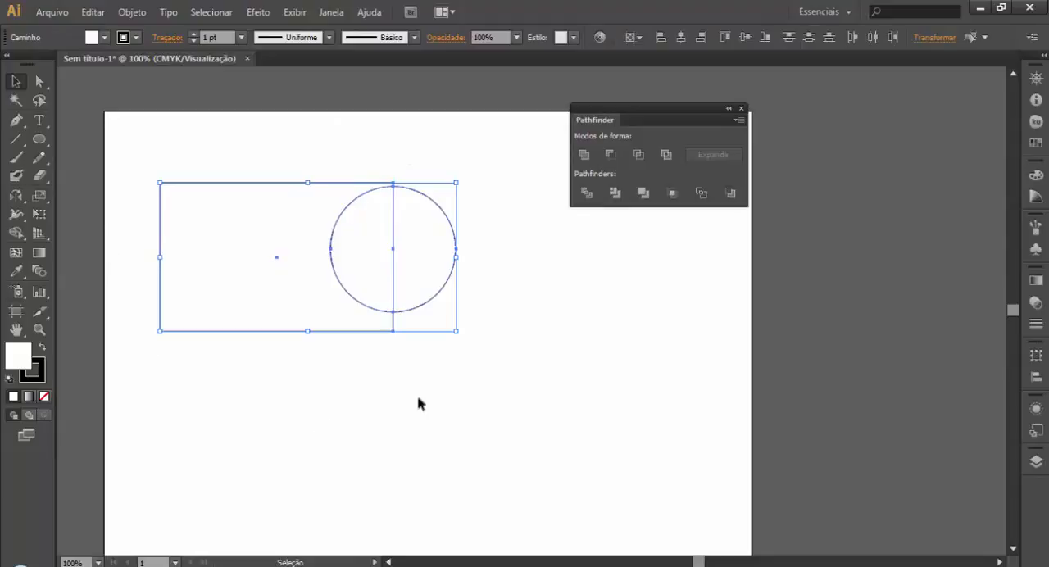
{"action": "left_click", "coordinate": [583, 154]}
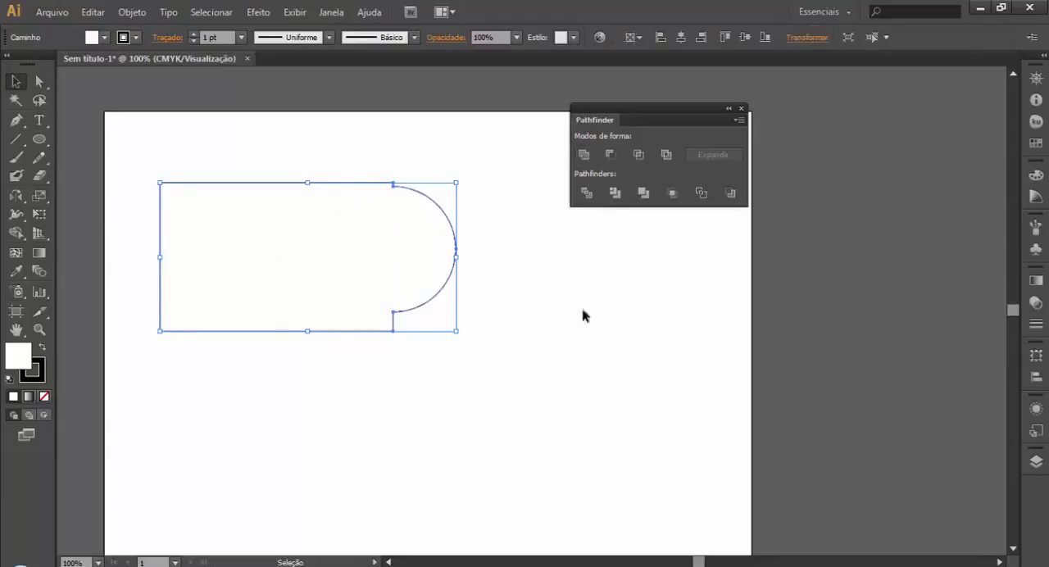
{"action": "left_click", "coordinate": [557, 434]}
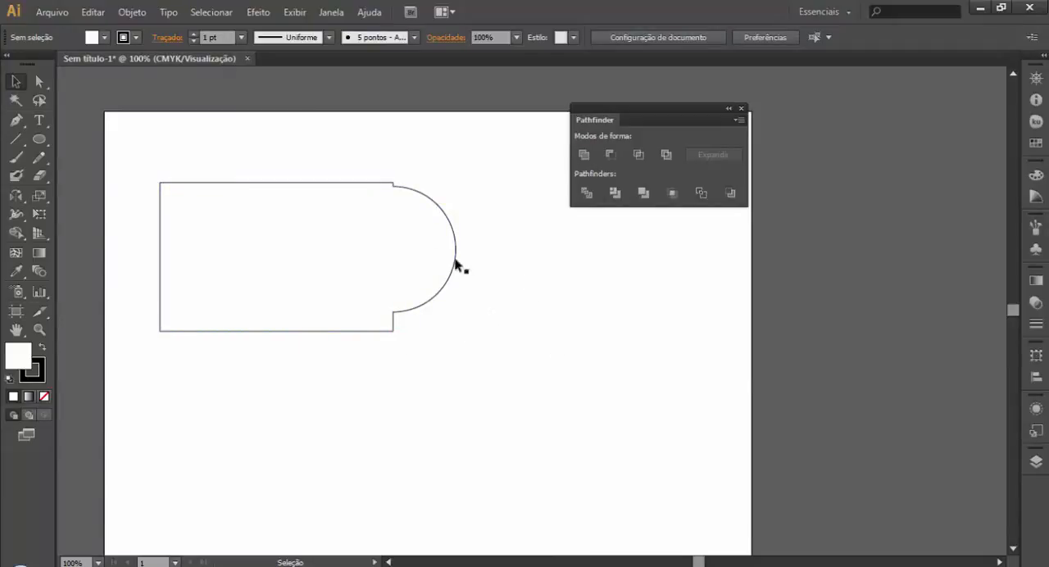
{"action": "left_click_drag", "start_coordinate": [459, 267], "coordinate": [488, 370]}
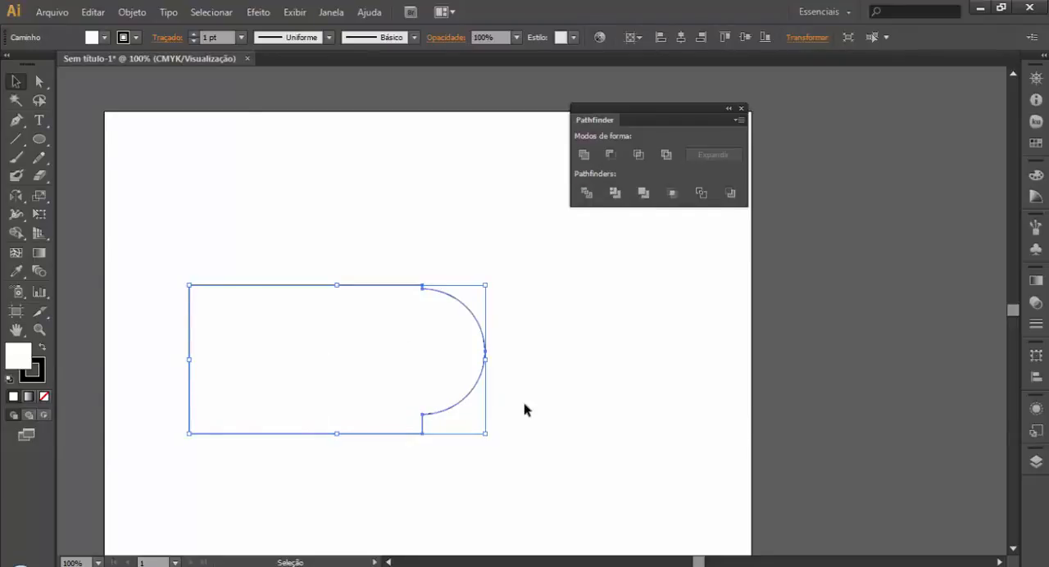
Step: Undo the merged shape's move and the Pathfinder union, and deselect the shapes
{"action": "key", "text": "ctrl+z"}
{"action": "key", "text": "ctrl+z"}
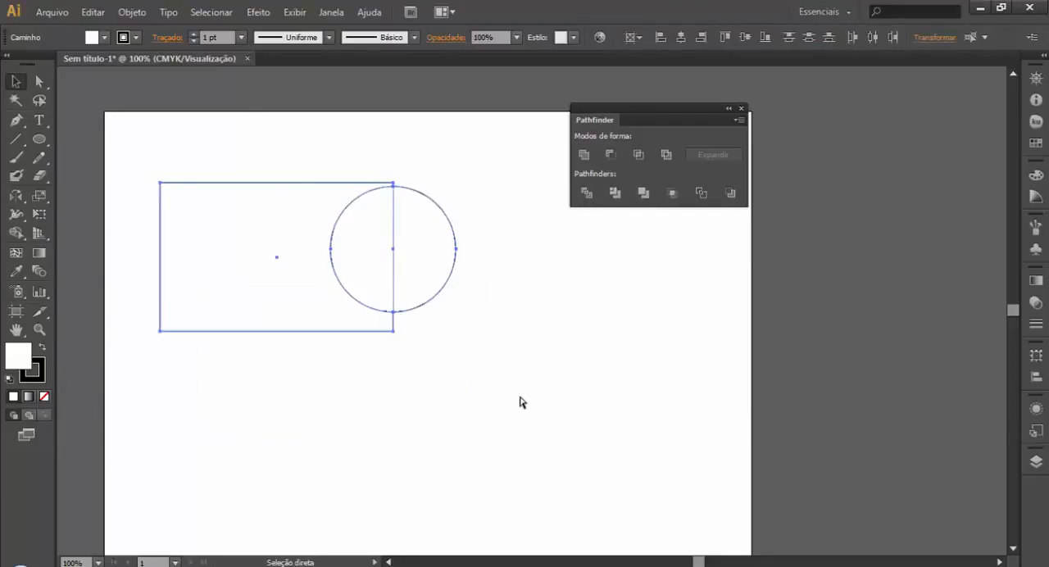
{"action": "left_click", "coordinate": [532, 409]}
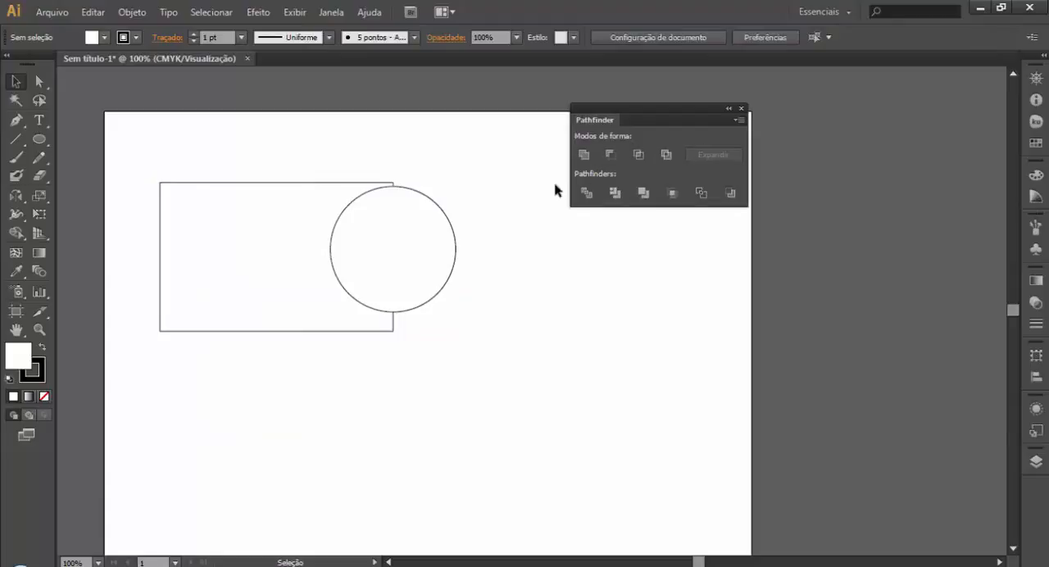
Step: Move the circle fully inside the right half of the rectangle
{"action": "left_click_drag", "start_coordinate": [456, 260], "coordinate": [387, 268]}
{"action": "left_click", "coordinate": [713, 267]}
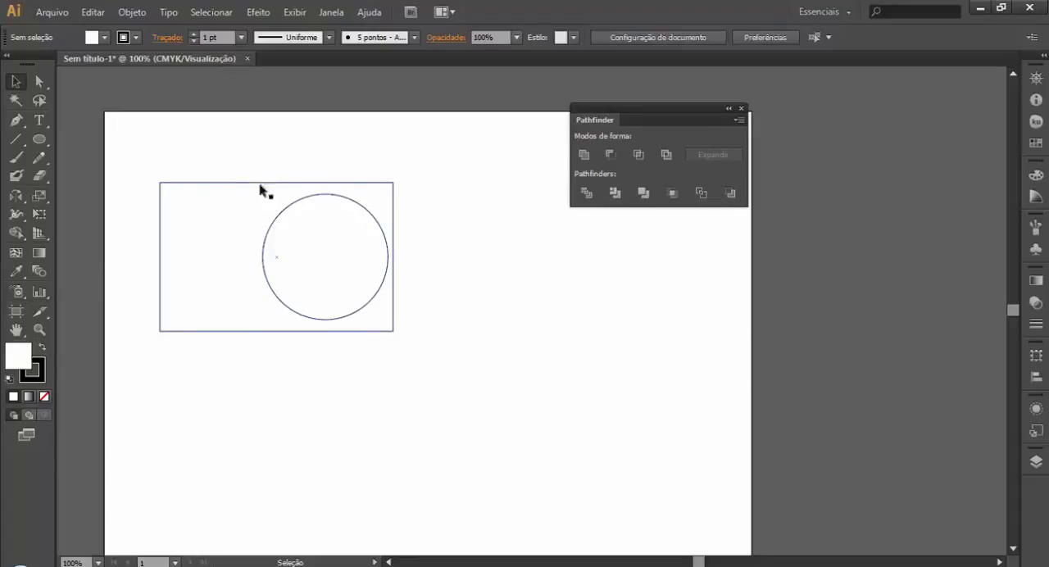
{"action": "left_click_drag", "start_coordinate": [218, 159], "coordinate": [352, 294]}
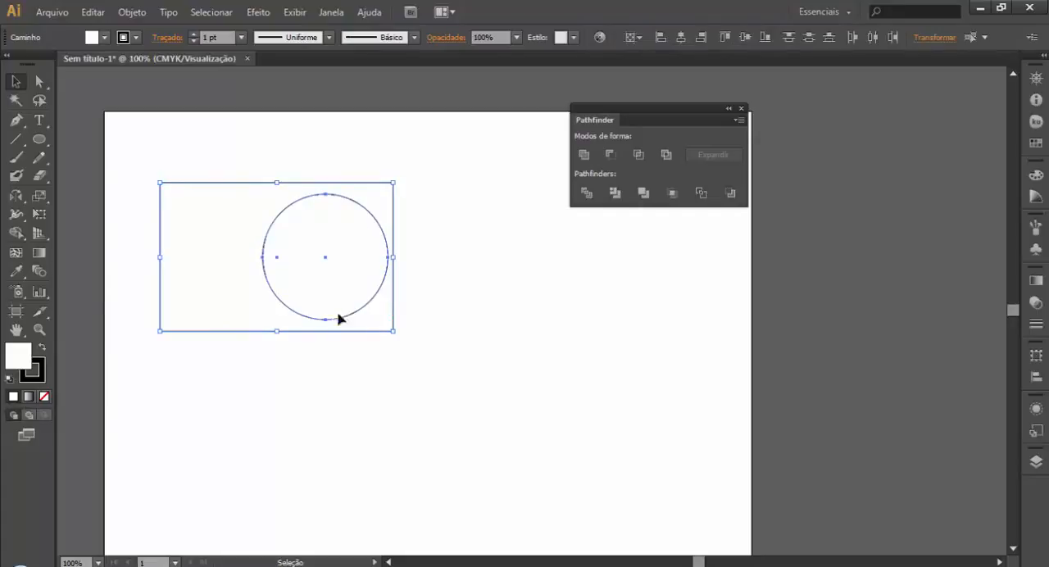
{"action": "left_click", "coordinate": [468, 424]}
Step: Fill both the rectangle and the circle with the yellow swatch
{"action": "left_click_drag", "start_coordinate": [334, 137], "coordinate": [291, 277]}
{"action": "left_click", "coordinate": [1035, 143]}
{"action": "left_click", "coordinate": [844, 85]}
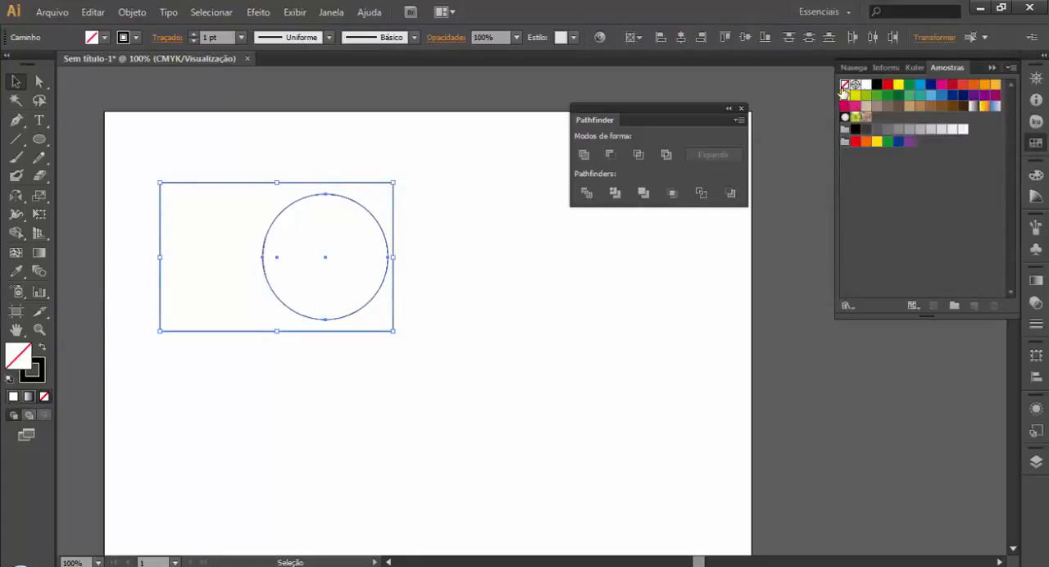
{"action": "left_click", "coordinate": [845, 95]}
{"action": "left_click", "coordinate": [513, 353]}
Step: Try the circle outside the rectangle, to its right, and undo that move
{"action": "left_click_drag", "start_coordinate": [368, 302], "coordinate": [536, 311]}
{"action": "scroll", "coordinate": [613, 461], "scroll_direction": "left", "scroll_amount": 3}
{"action": "left_click_drag", "start_coordinate": [846, 434], "coordinate": [388, 400]}
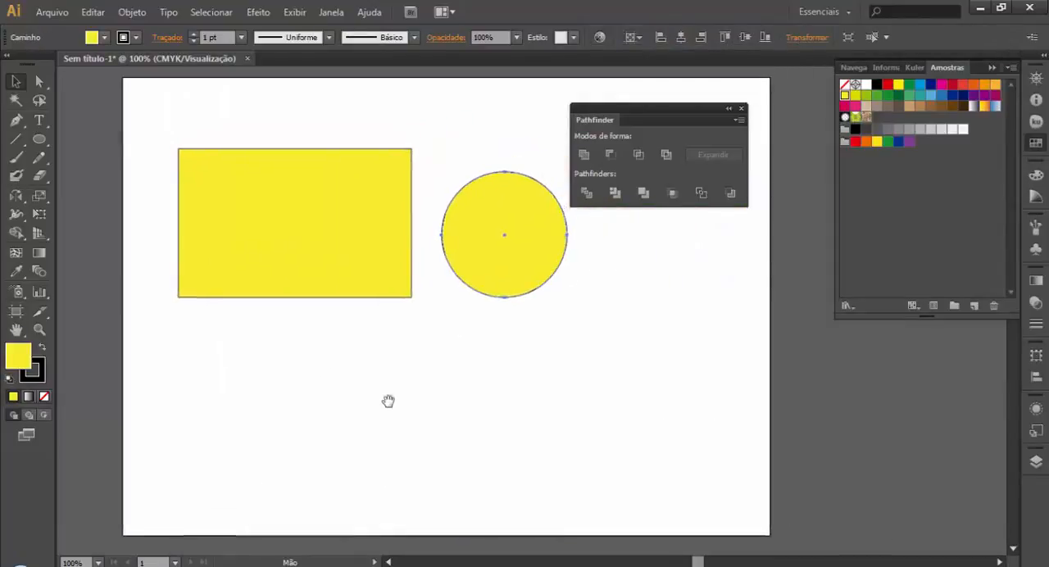
{"action": "key", "text": "ctrl+z"}
{"action": "left_click", "coordinate": [516, 398]}
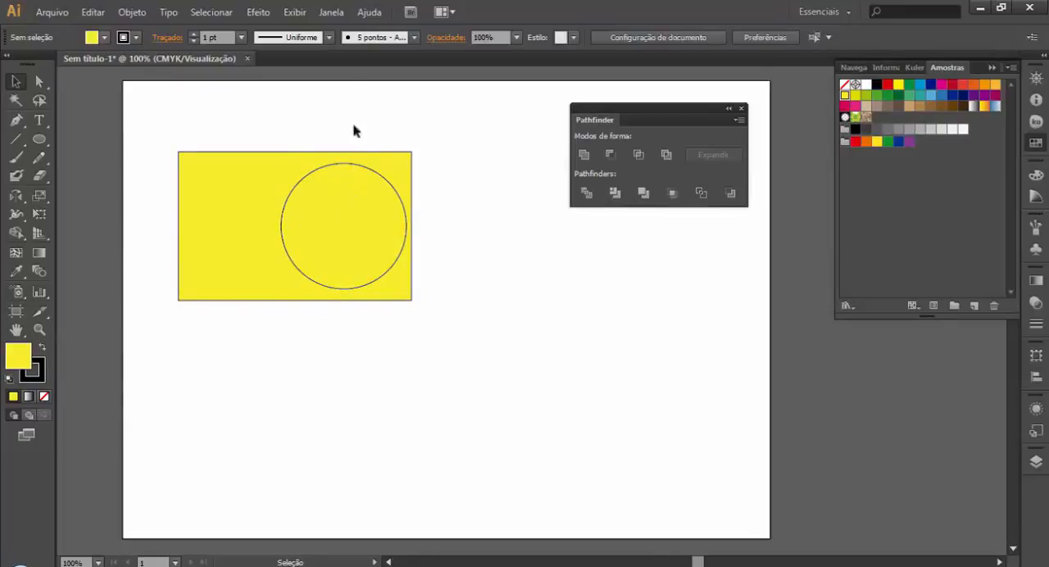
Step: Reset the circle to the default white fill and black stroke, and deselect it
{"action": "left_click", "coordinate": [388, 270]}
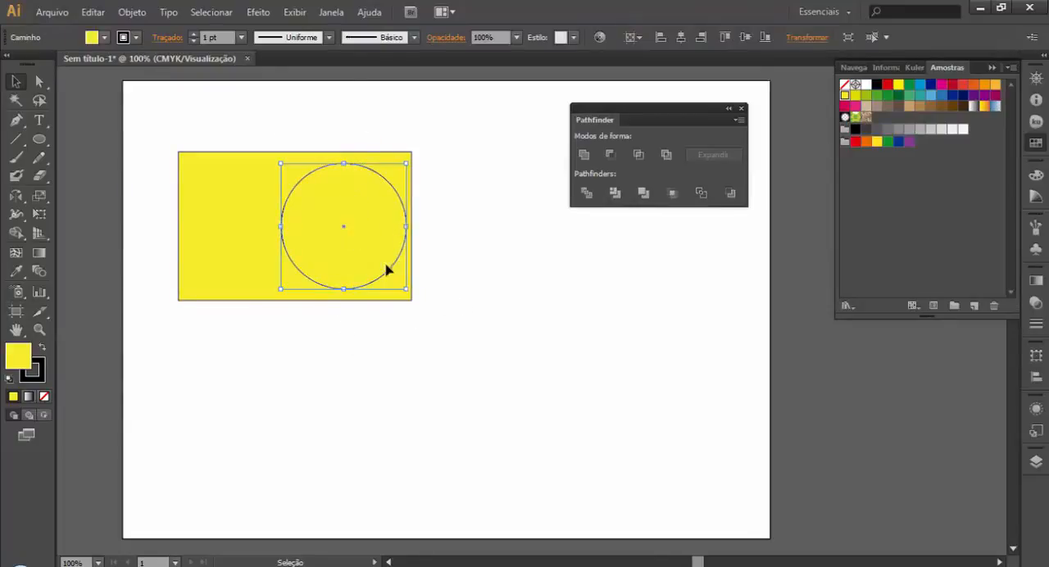
{"action": "left_click", "coordinate": [9, 379]}
{"action": "left_click", "coordinate": [316, 471]}
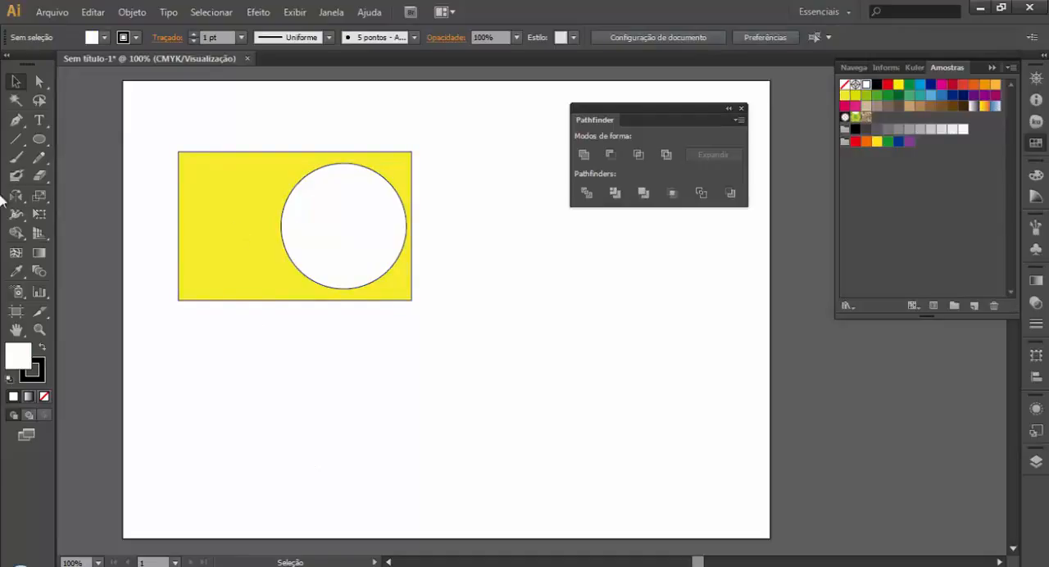
Step: Draw a large ellipse overlapping the yellow rectangle and white circle, and fill it with the purple swatch
{"action": "left_click", "coordinate": [38, 140]}
{"action": "left_click_drag", "start_coordinate": [295, 99], "coordinate": [614, 447]}
{"action": "left_click", "coordinate": [908, 141]}
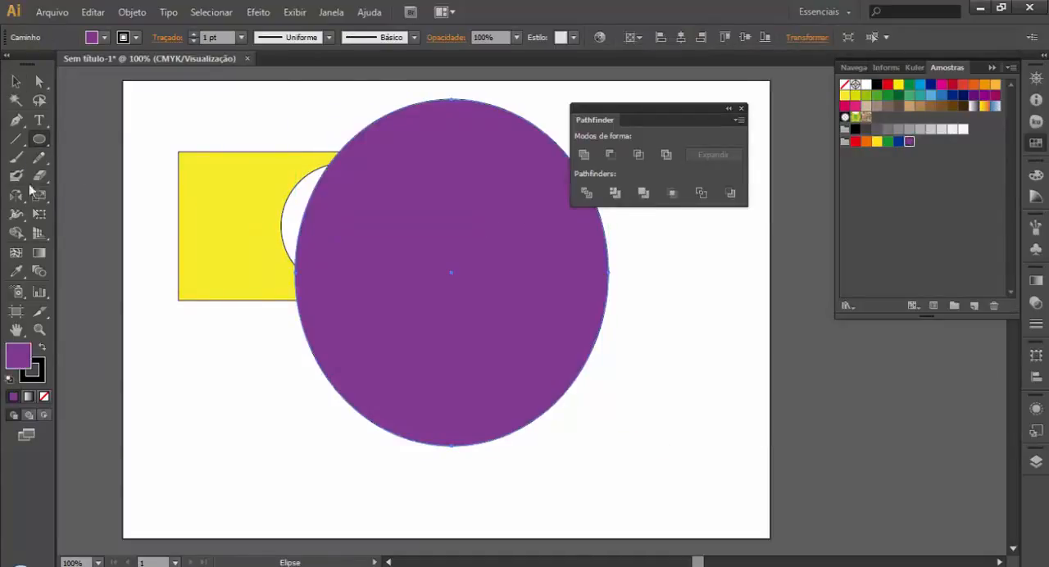
Step: Send the purple ellipse behind the rectangle and the circle, and deselect it
{"action": "left_click", "coordinate": [16, 83]}
{"action": "right_click", "coordinate": [429, 364]}
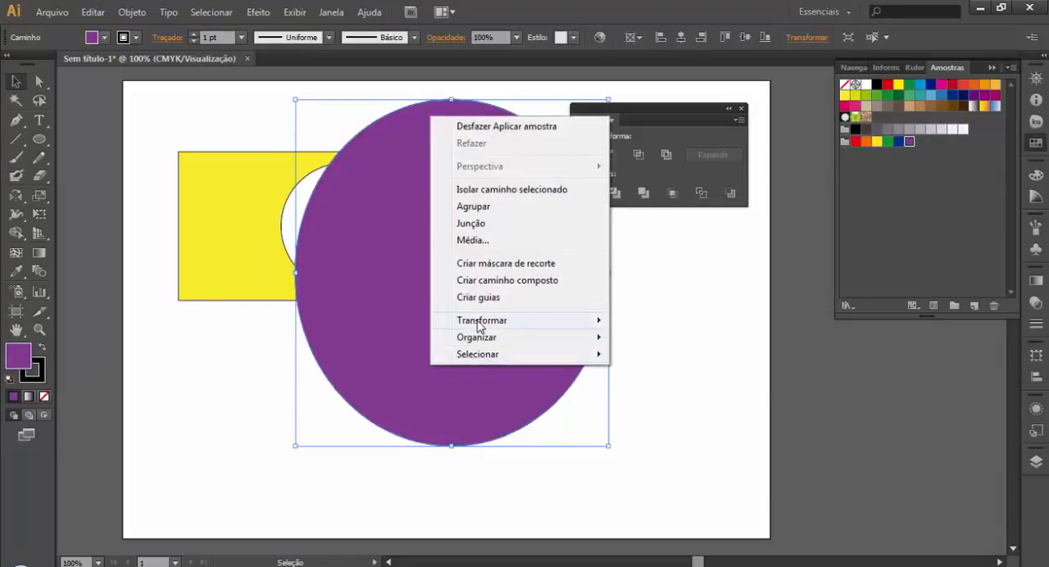
{"action": "left_click", "coordinate": [690, 385]}
{"action": "left_click", "coordinate": [566, 538]}
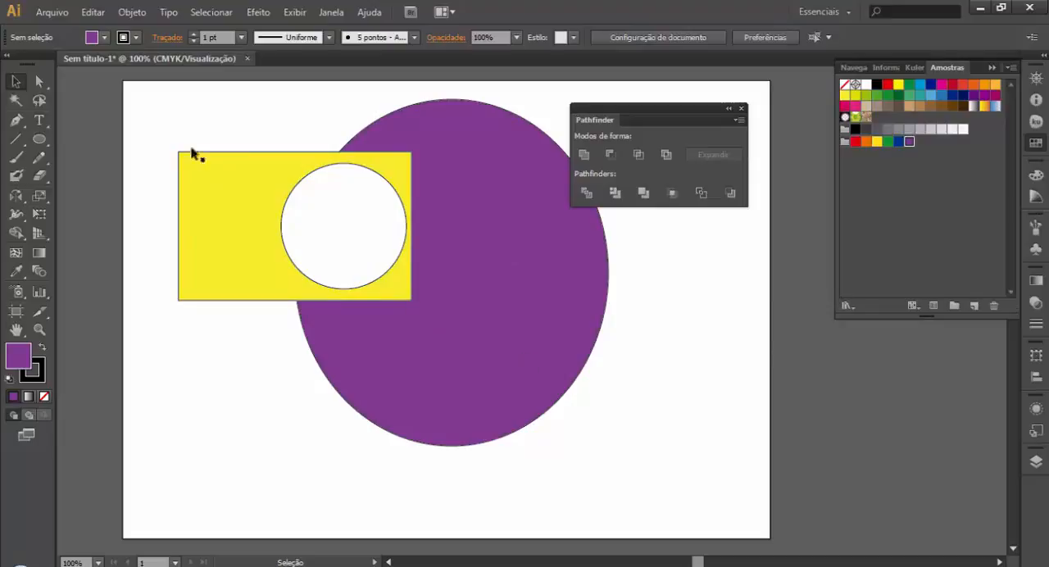
Step: Cut the white circle out of the yellow rectangle with the Exclude shape mode, and deselect the result
{"action": "left_click", "coordinate": [335, 218]}
{"action": "key", "text": "a"}
{"action": "key", "text": "v"}
{"action": "left_click", "coordinate": [196, 225], "text": "shift"}
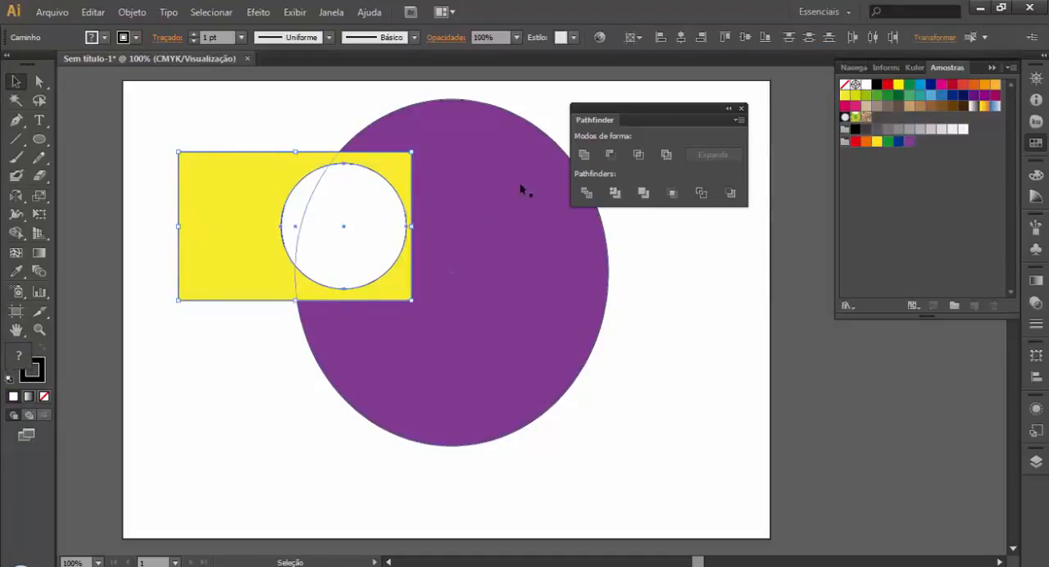
{"action": "left_click", "coordinate": [666, 155]}
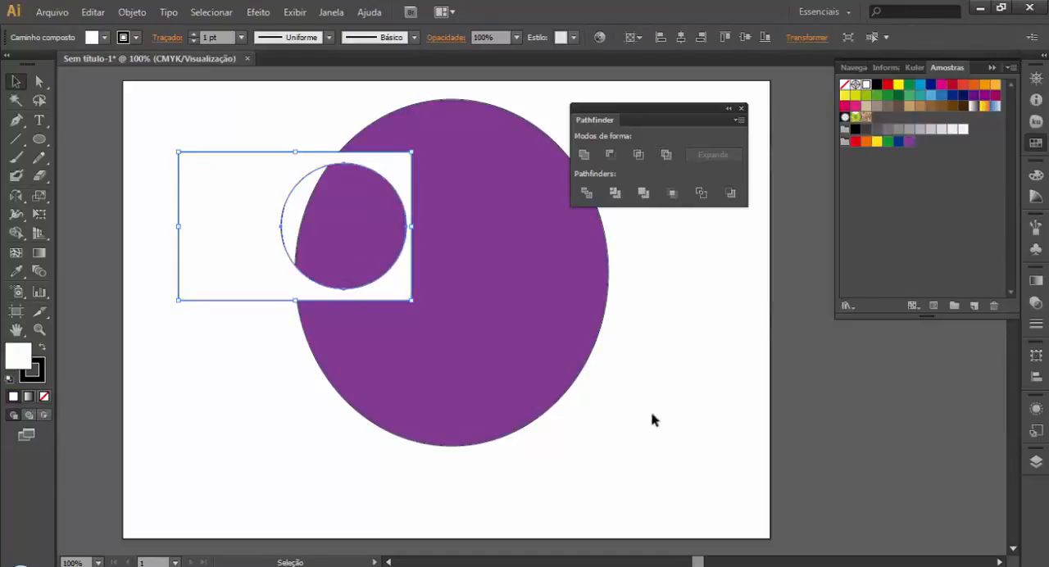
{"action": "left_click", "coordinate": [809, 399]}
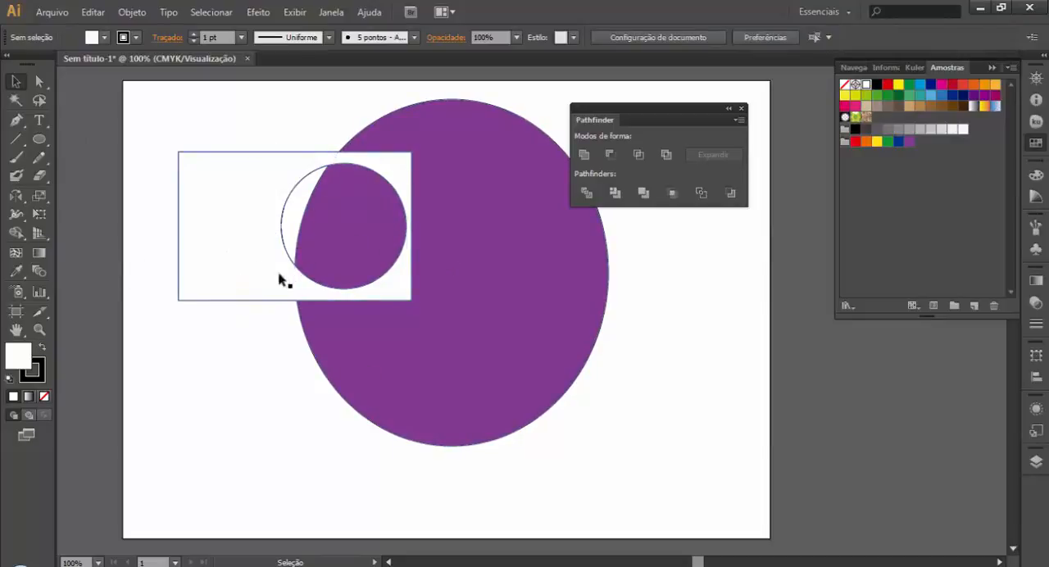
Step: Fill the rectangle with the circular hole yellow and move it down over the ellipse's lower-left part
{"action": "left_click", "coordinate": [223, 253]}
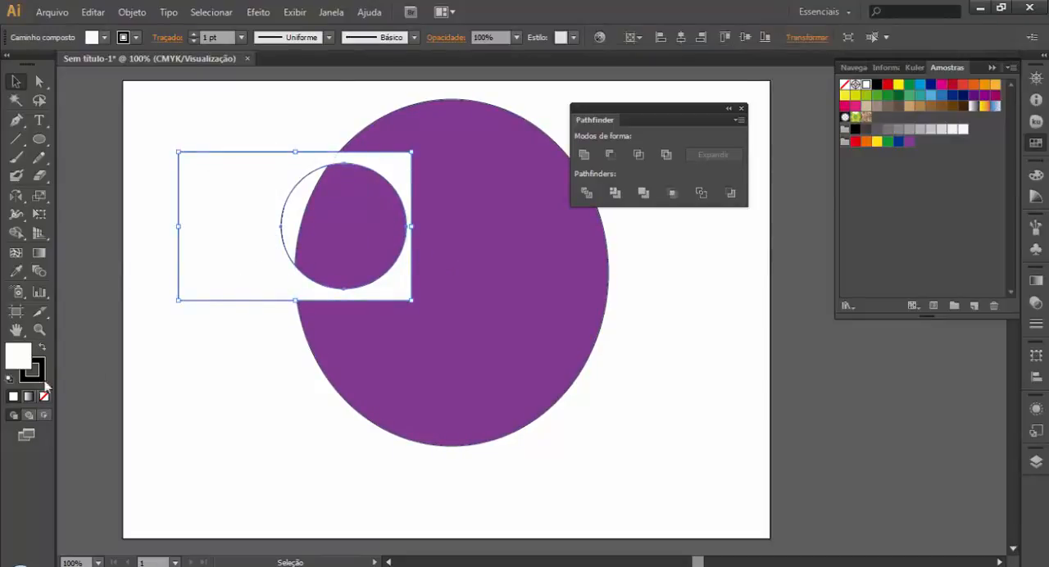
{"action": "left_click", "coordinate": [845, 95]}
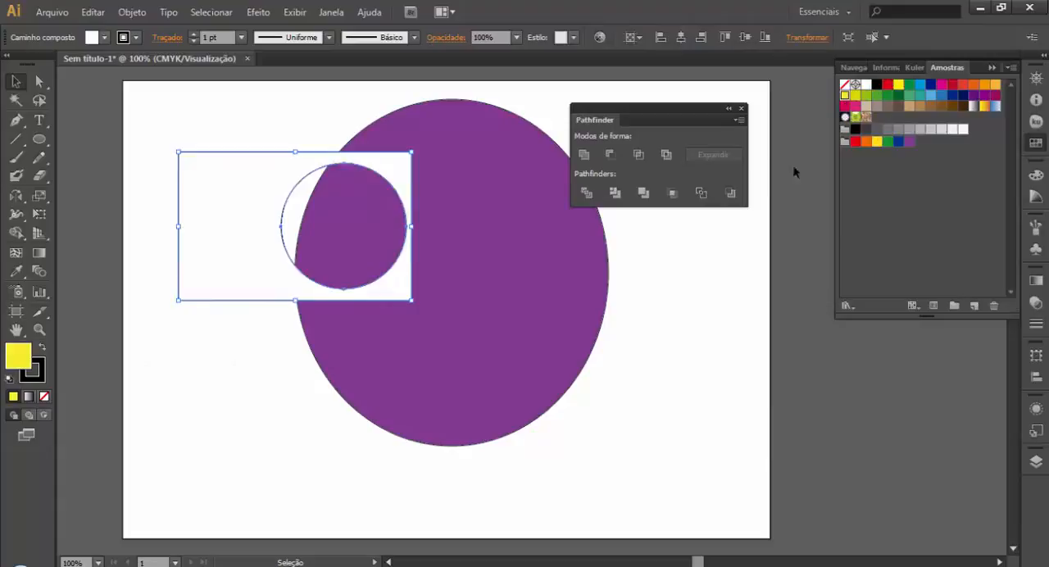
{"action": "left_click", "coordinate": [730, 340]}
{"action": "left_click_drag", "start_coordinate": [212, 270], "coordinate": [163, 391]}
{"action": "left_click", "coordinate": [432, 515]}
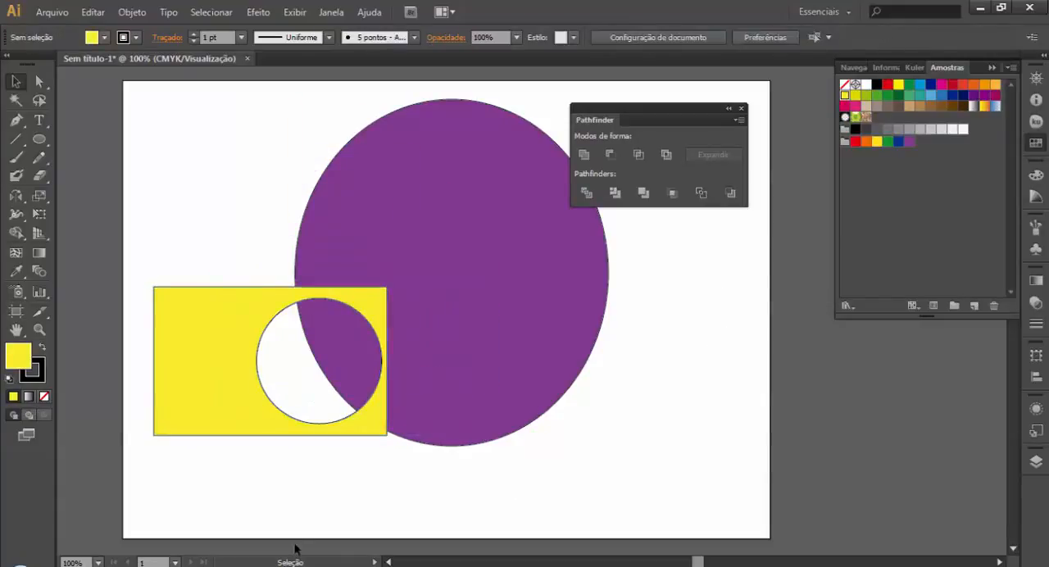
Step: Try deleting the purple ellipse, and undo the deletion
{"action": "left_click", "coordinate": [447, 373]}
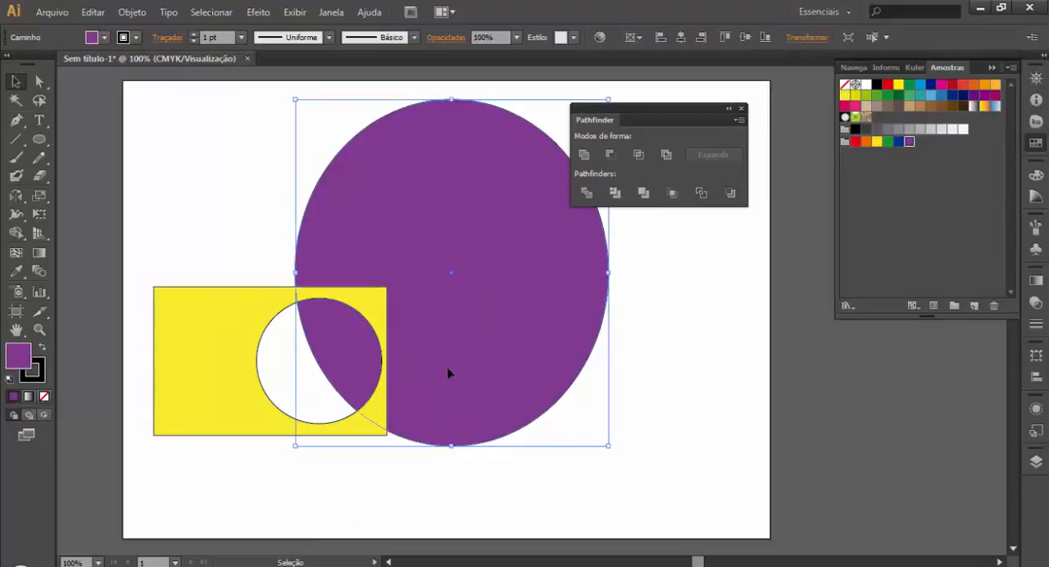
{"action": "key", "text": "Delete"}
{"action": "key", "text": "ctrl+z"}
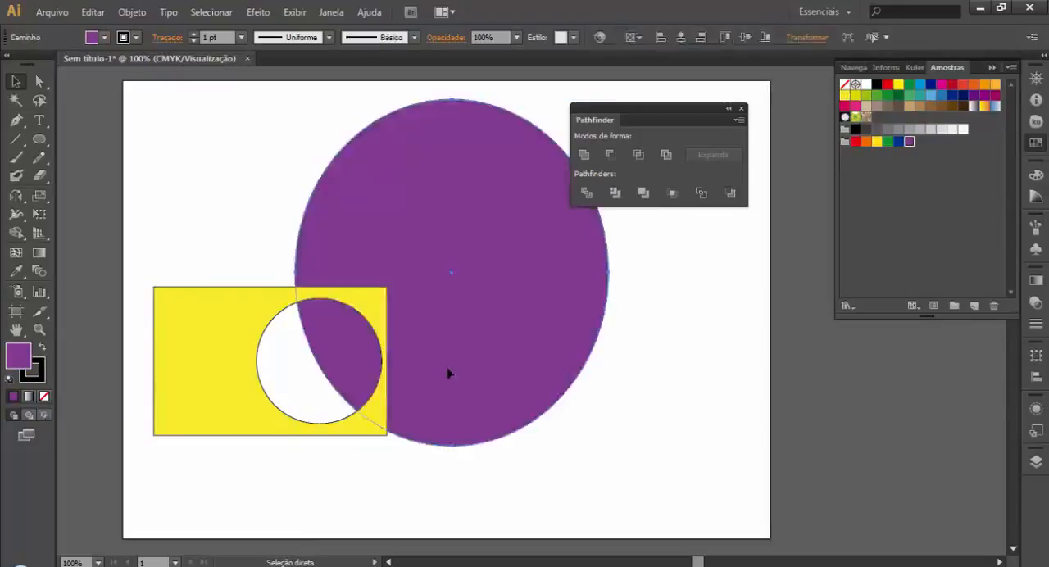
Step: Undo the recent edits back to the yellow circle inside the yellow rectangle, before the purple ellipse was drawn
{"action": "key", "text": "ctrl+z"}
{"action": "key", "text": "ctrl+z"}
{"action": "key", "text": "ctrl+shift+z"}
{"action": "key", "text": "ctrl+z"}
{"action": "key", "text": "ctrl+z"}
{"action": "key", "text": "ctrl+z"}
{"action": "key", "text": "ctrl+z"}
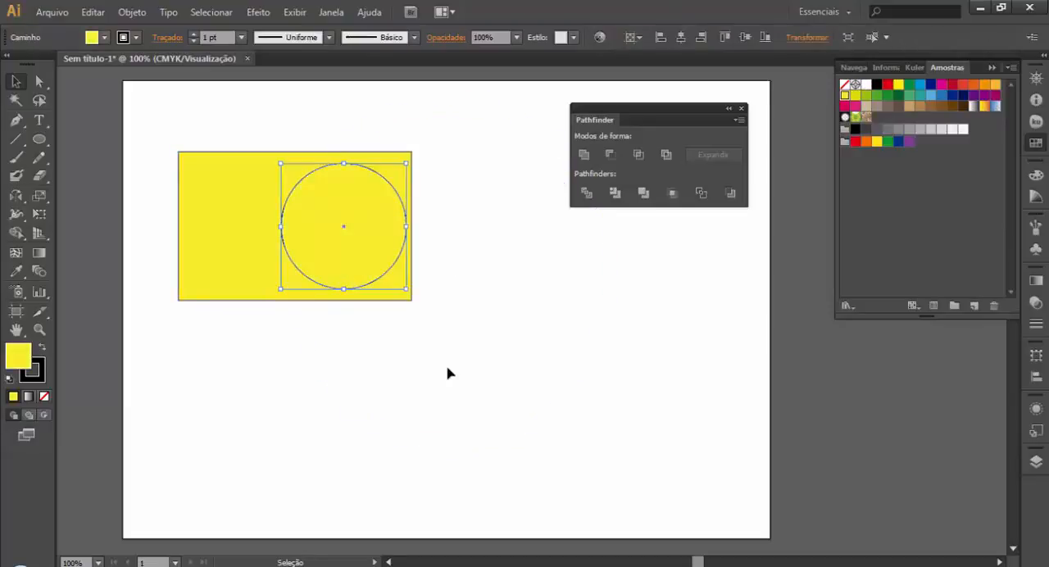
Step: Move the yellow circle right so it straddles the rectangle's right edge, and deselect it
{"action": "left_click", "coordinate": [480, 354]}
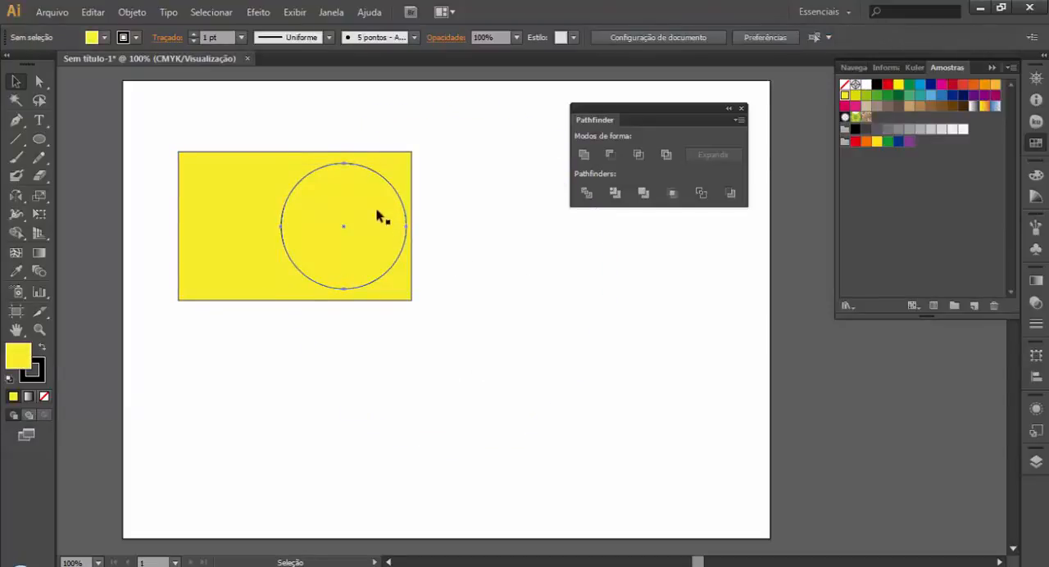
{"action": "left_click_drag", "start_coordinate": [383, 217], "coordinate": [434, 249]}
{"action": "left_click", "coordinate": [549, 309]}
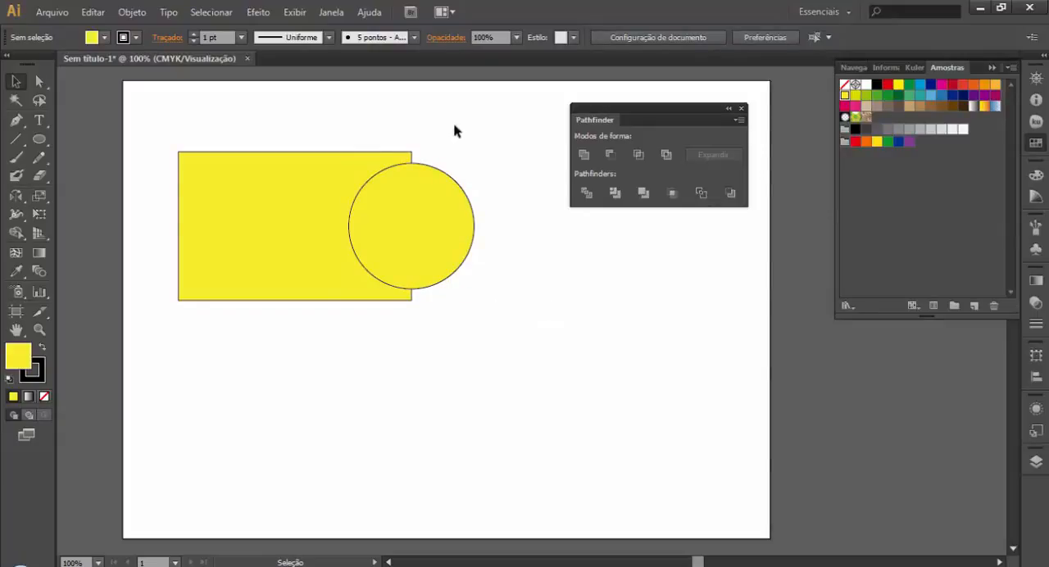
Step: Split the overlapping rectangle and circle with Divide, then try moving the resulting group and undo that move
{"action": "left_click_drag", "start_coordinate": [457, 129], "coordinate": [324, 264]}
{"action": "left_click", "coordinate": [584, 199]}
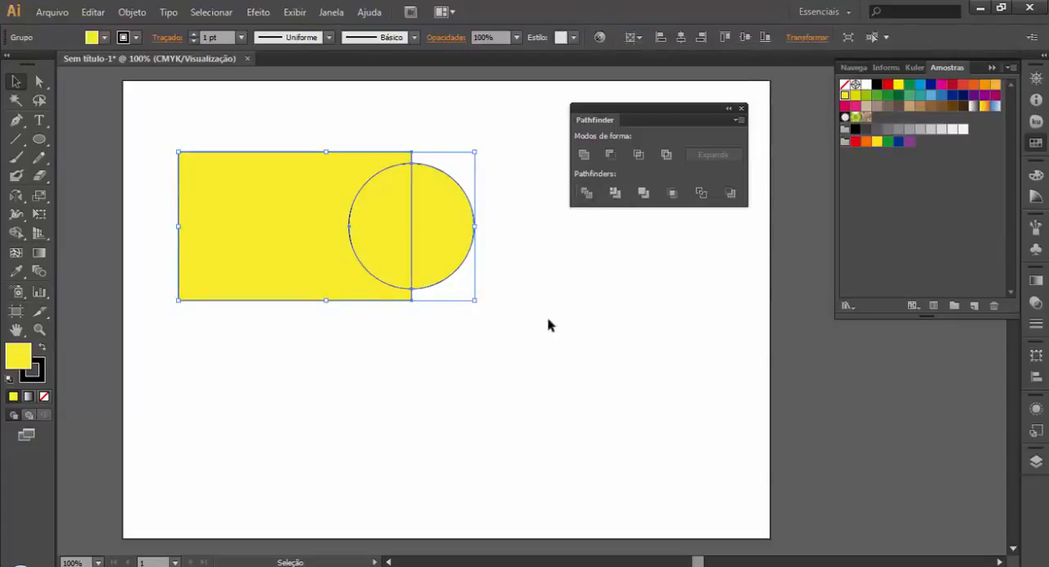
{"action": "left_click", "coordinate": [508, 344]}
{"action": "left_click_drag", "start_coordinate": [474, 226], "coordinate": [534, 295]}
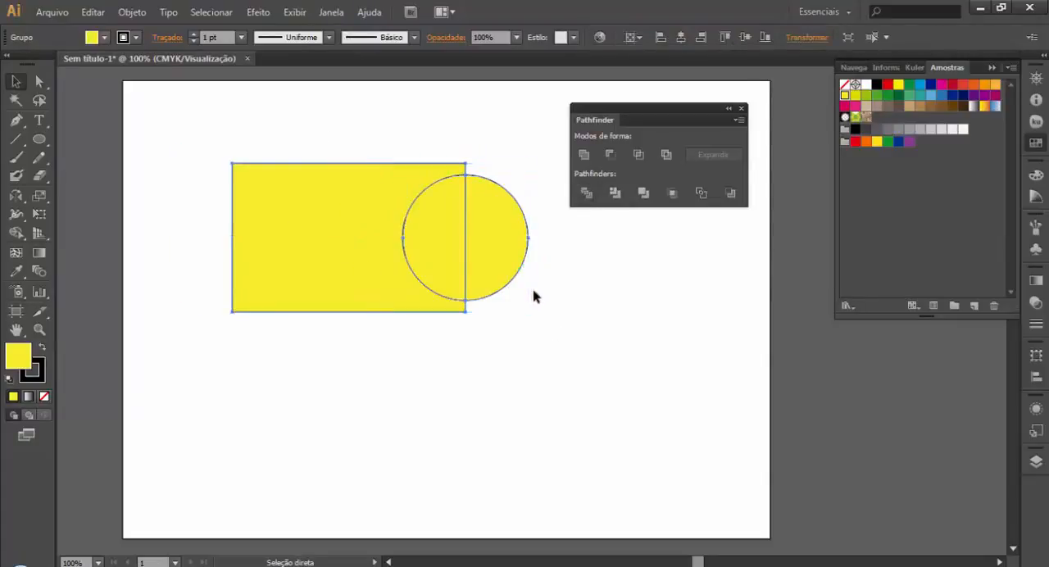
{"action": "key", "text": "ctrl+z"}
Step: Ungroup the divided pieces and move the right half-circle to the lower right and the left half-circle below the rectangle
{"action": "left_click", "coordinate": [508, 284]}
{"action": "right_click", "coordinate": [454, 211]}
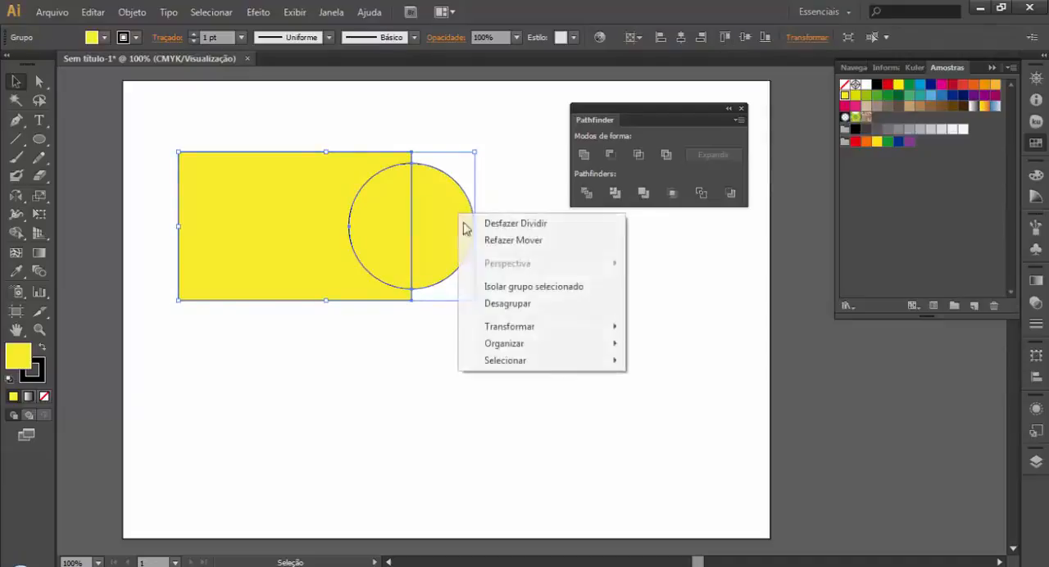
{"action": "left_click", "coordinate": [546, 303]}
{"action": "left_click_drag", "start_coordinate": [449, 226], "coordinate": [615, 357]}
{"action": "left_click", "coordinate": [717, 435]}
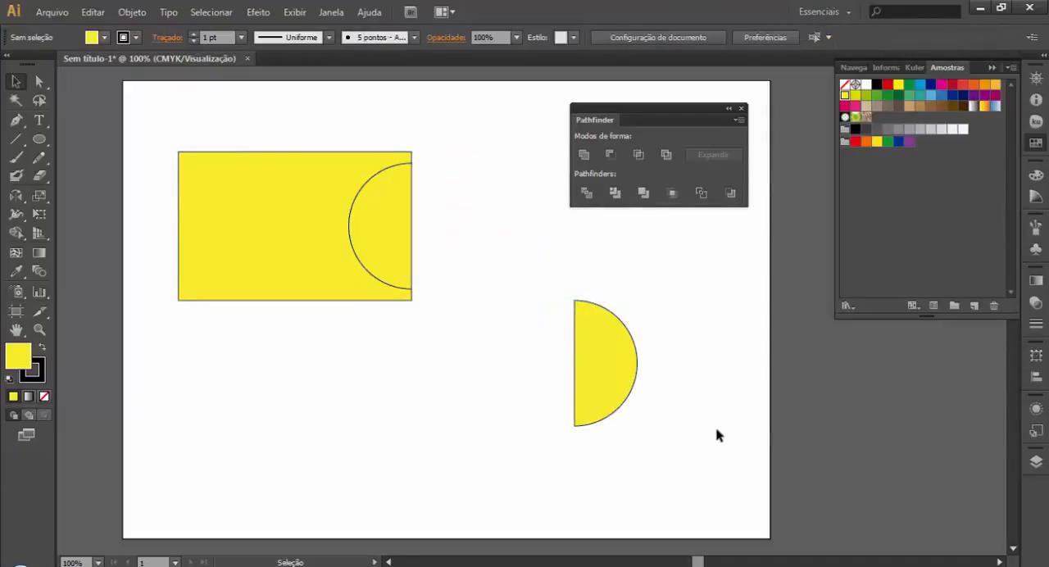
{"action": "left_click_drag", "start_coordinate": [390, 281], "coordinate": [350, 460]}
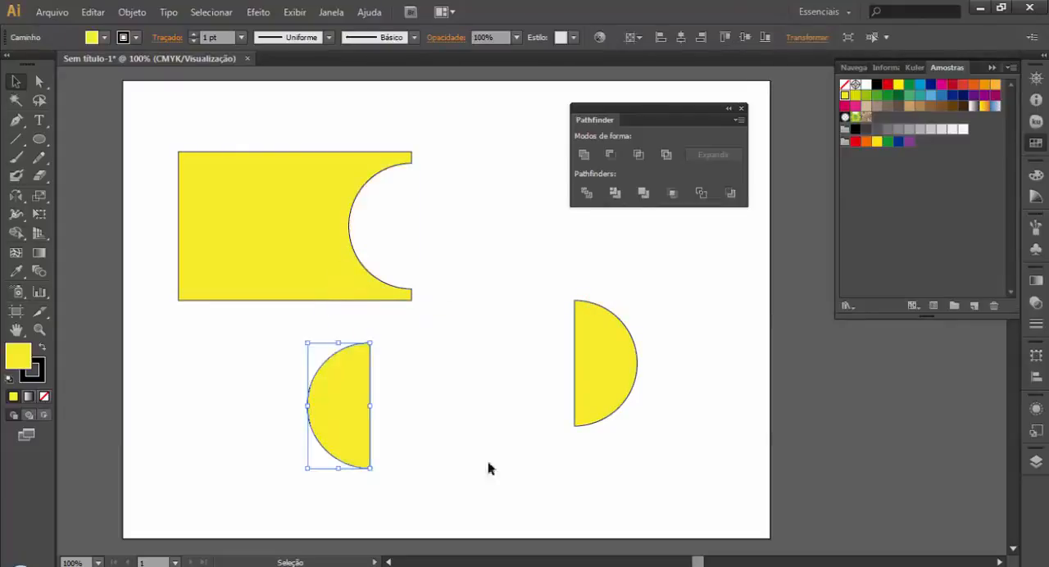
{"action": "left_click", "coordinate": [488, 463]}
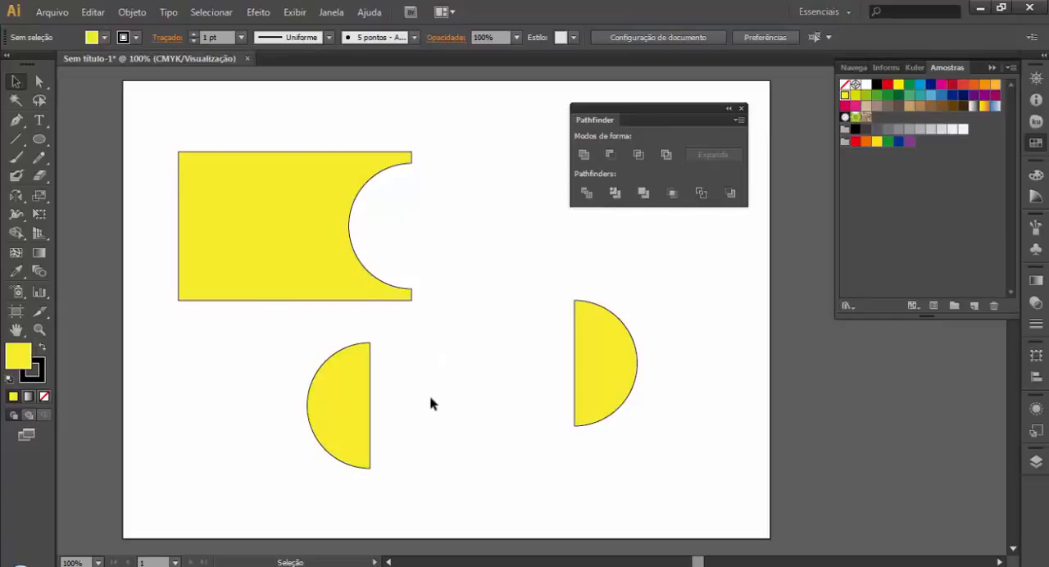
Step: Undo the half-circle moves, the ungrouping and the Divide operation
{"action": "key", "text": "ctrl+z"}
{"action": "key", "text": "ctrl+z"}
{"action": "key", "text": "ctrl+z"}
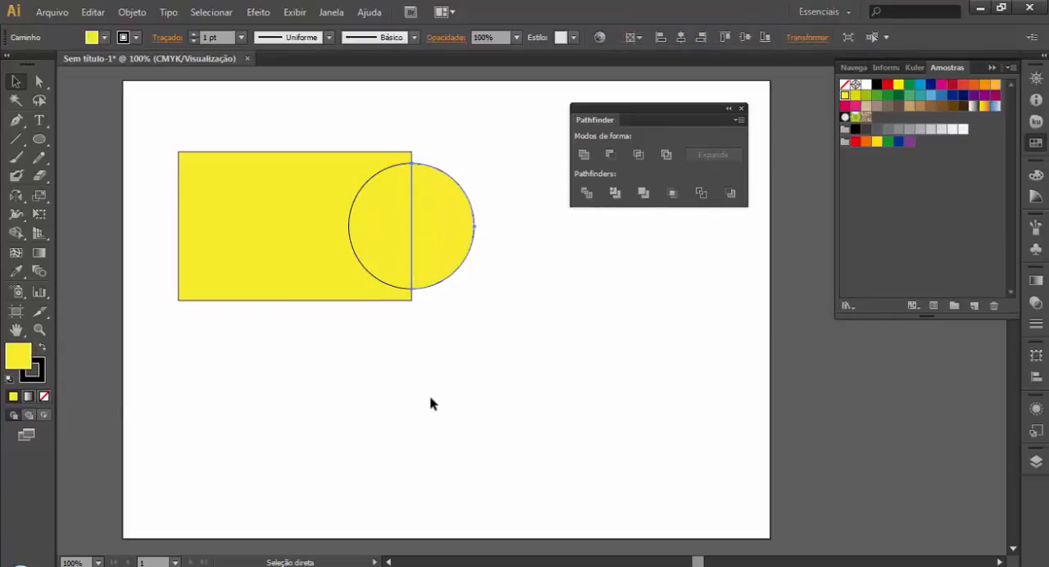
{"action": "key", "text": "v"}
{"action": "left_click_drag", "start_coordinate": [499, 157], "coordinate": [246, 304]}
{"action": "right_click", "coordinate": [386, 248]}
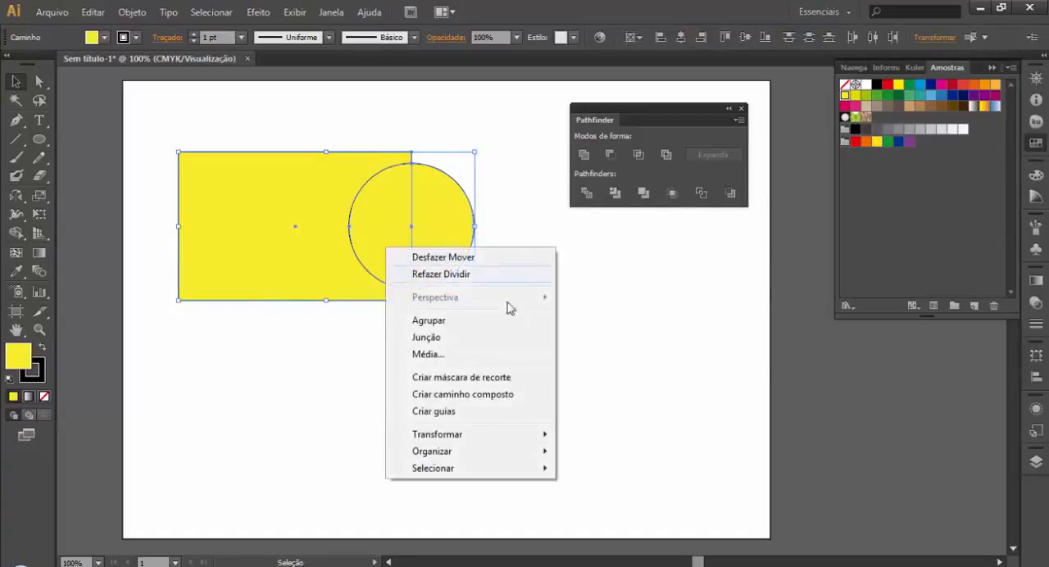
{"action": "left_click", "coordinate": [266, 380]}
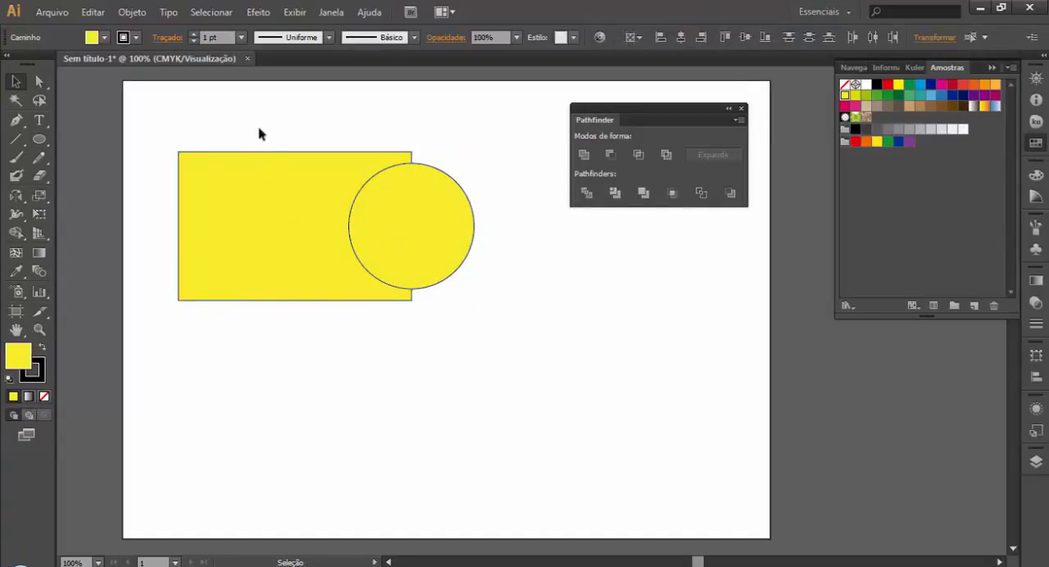
Step: Group the rectangle and the circle, apply Divide to the group, and deselect it
{"action": "left_click_drag", "start_coordinate": [246, 100], "coordinate": [443, 295]}
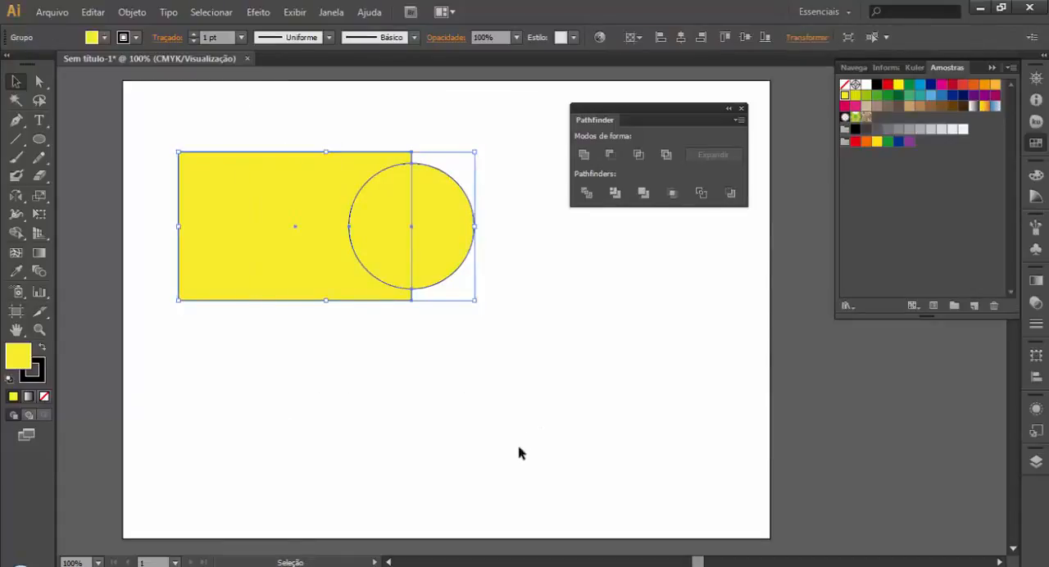
{"action": "key", "text": "ctrl+g"}
{"action": "left_click", "coordinate": [586, 192]}
{"action": "left_click", "coordinate": [567, 365]}
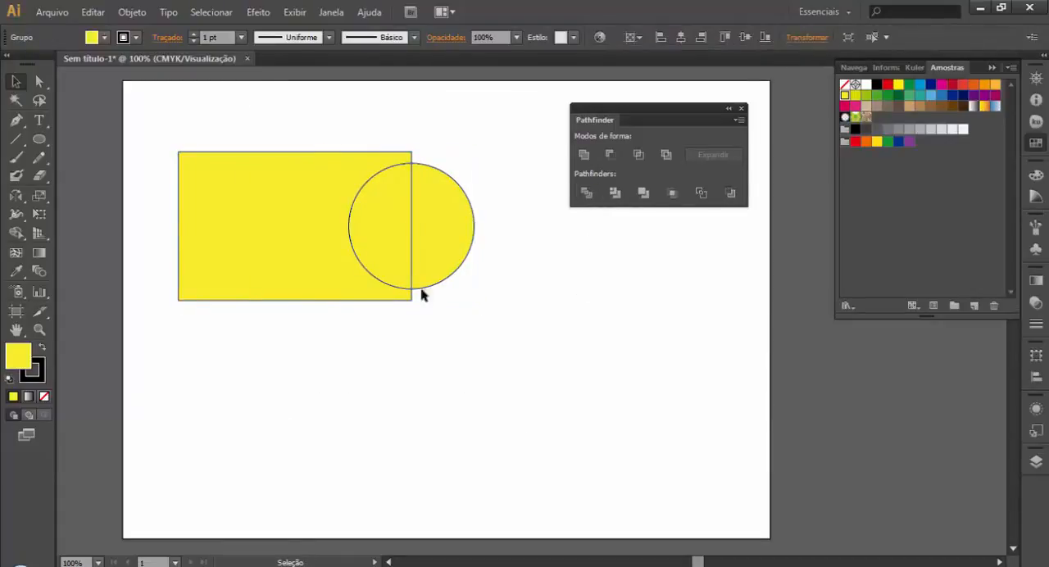
Step: Ungroup the divided artwork and pull the two half-circles away from the rectangle, one to each lower side
{"action": "left_click", "coordinate": [418, 259]}
{"action": "right_click", "coordinate": [443, 254]}
{"action": "left_click", "coordinate": [493, 344]}
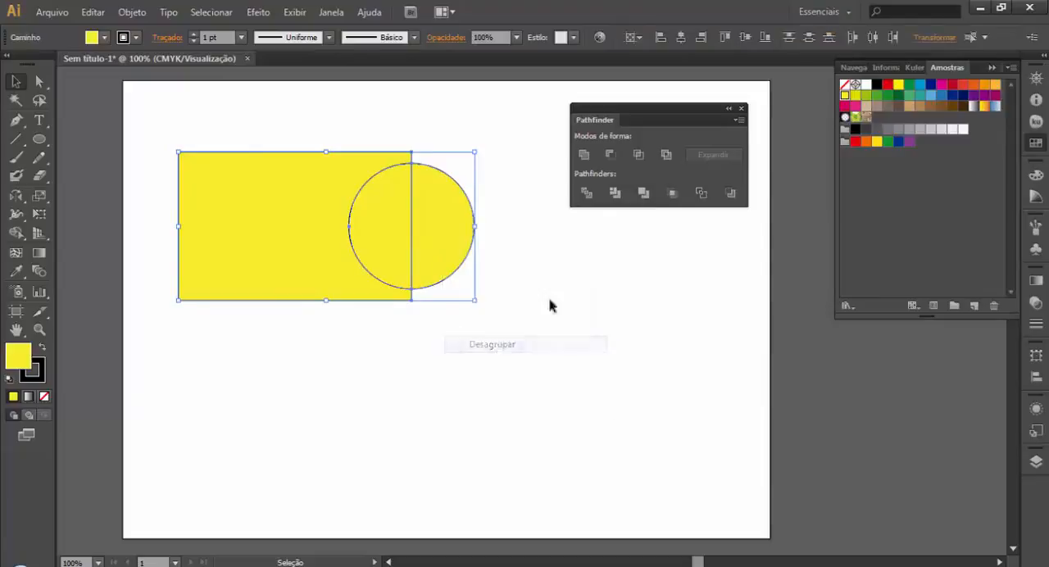
{"action": "left_click", "coordinate": [548, 301]}
{"action": "left_click_drag", "start_coordinate": [448, 245], "coordinate": [636, 376]}
{"action": "left_click_drag", "start_coordinate": [365, 227], "coordinate": [223, 395]}
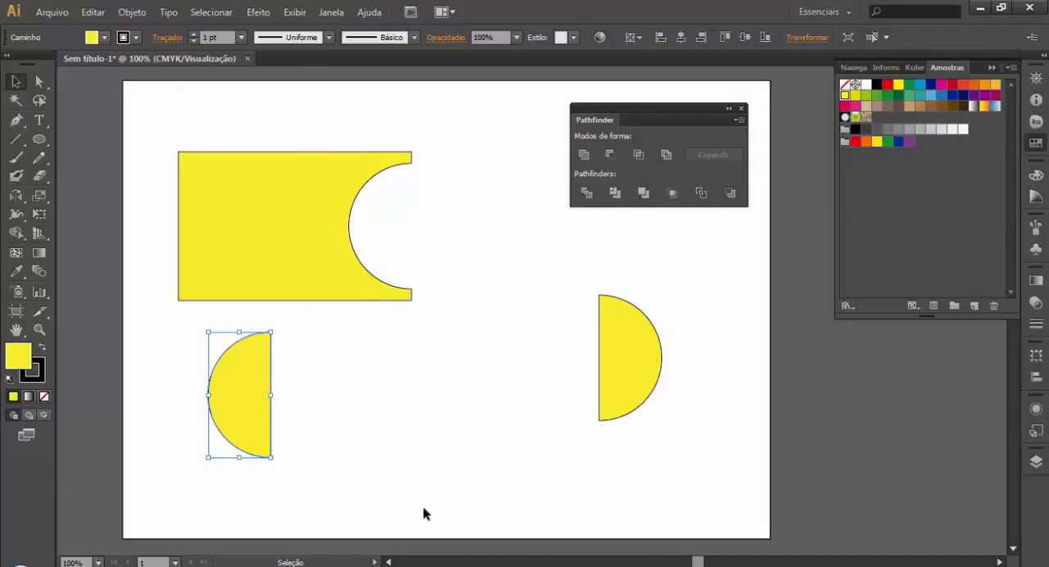
Step: Undo the separation of the pieces back to the undivided group of rectangle and circle
{"action": "key", "text": "ctrl+z"}
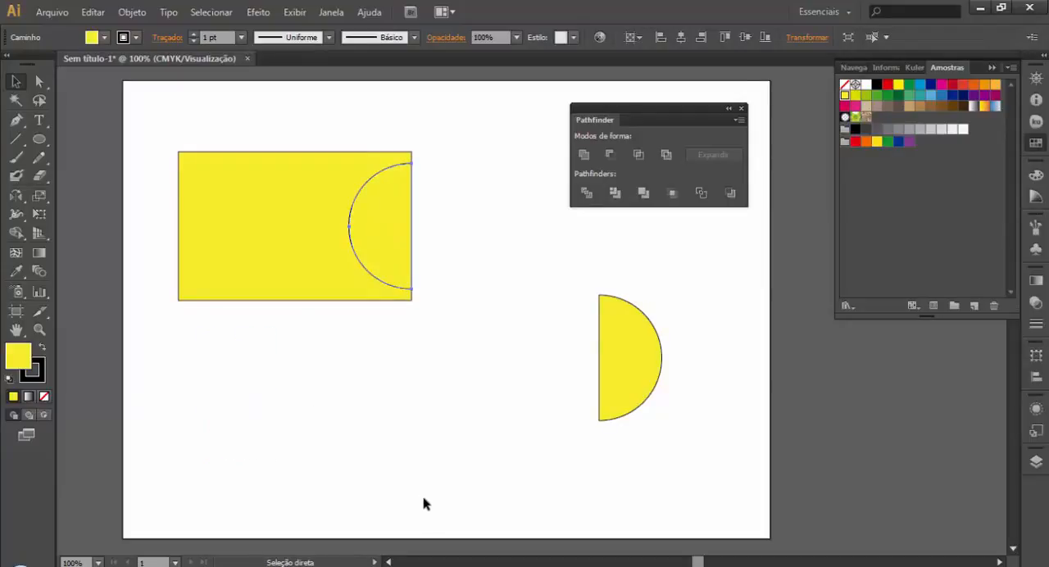
{"action": "key", "text": "ctrl+z"}
{"action": "left_click", "coordinate": [424, 503]}
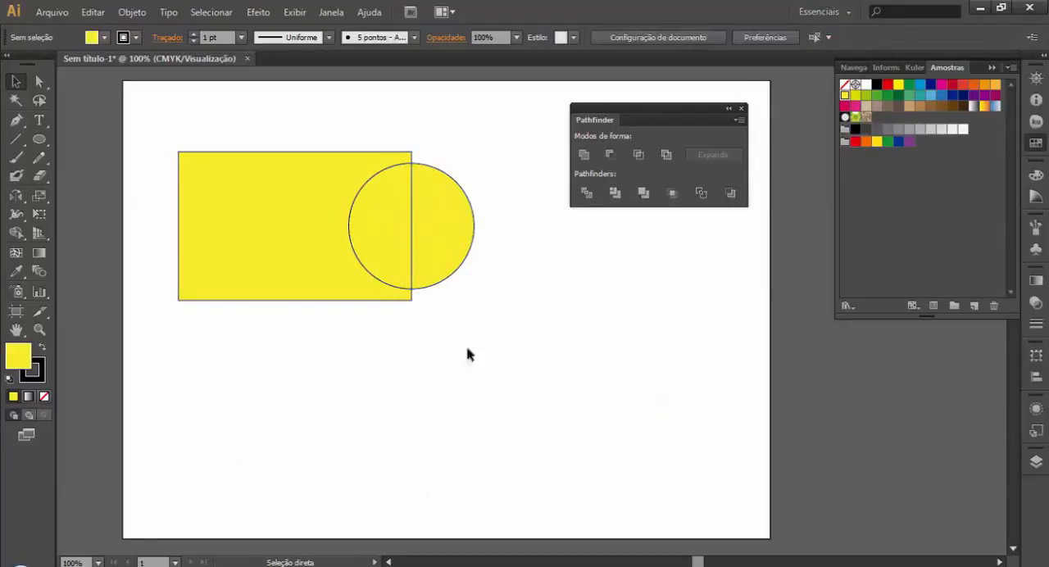
{"action": "key", "text": "ctrl+z"}
{"action": "key", "text": "ctrl+z"}
Step: Ungroup the whole rectangle and circle
{"action": "left_click_drag", "start_coordinate": [495, 117], "coordinate": [162, 354]}
{"action": "right_click", "coordinate": [264, 293]}
{"action": "left_click", "coordinate": [353, 384]}
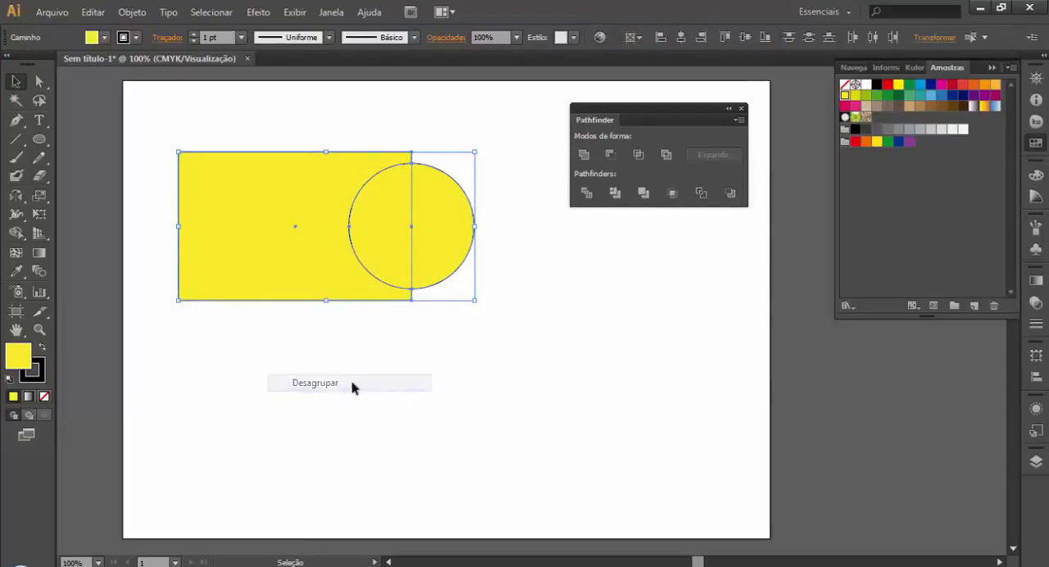
Step: Duplicate the yellow circle onto the left part of the rectangle's bottom edge
{"action": "left_click", "coordinate": [457, 406]}
{"action": "left_click_drag", "start_coordinate": [492, 107], "coordinate": [321, 310]}
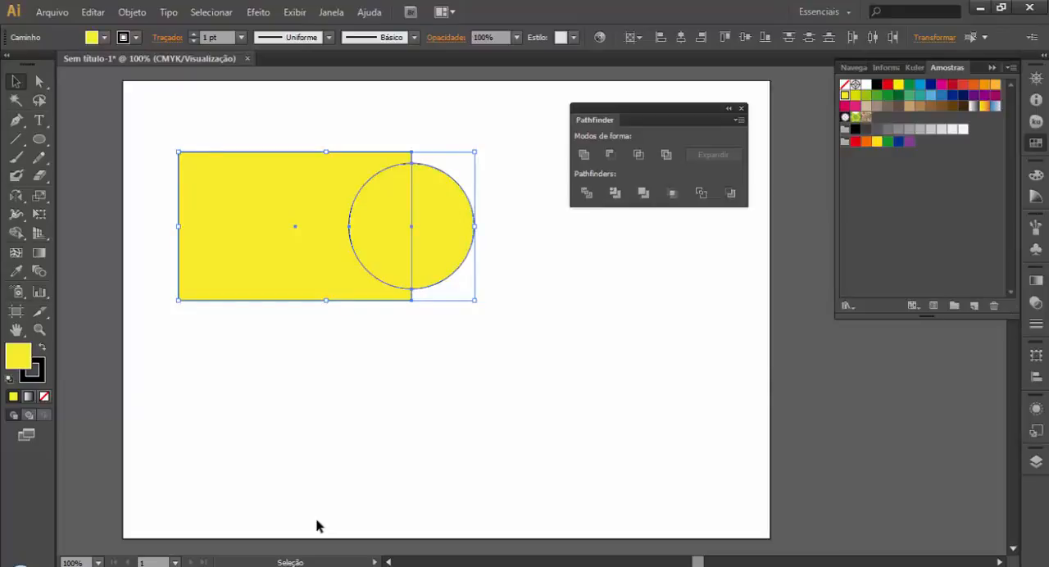
{"action": "left_click", "coordinate": [407, 461]}
{"action": "left_click_drag", "start_coordinate": [440, 265], "coordinate": [300, 356]}
Step: Group the rectangle with both circles, split them along their overlaps with Divide, and deselect the result
{"action": "left_click_drag", "start_coordinate": [459, 96], "coordinate": [115, 368]}
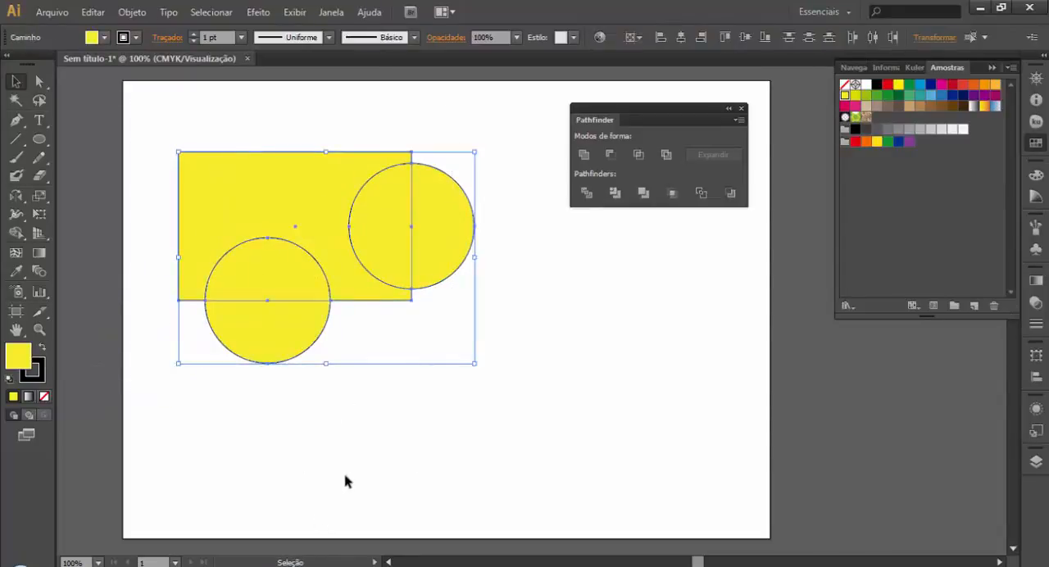
{"action": "key", "text": "ctrl+g"}
{"action": "left_click", "coordinate": [654, 243]}
{"action": "left_click", "coordinate": [433, 251]}
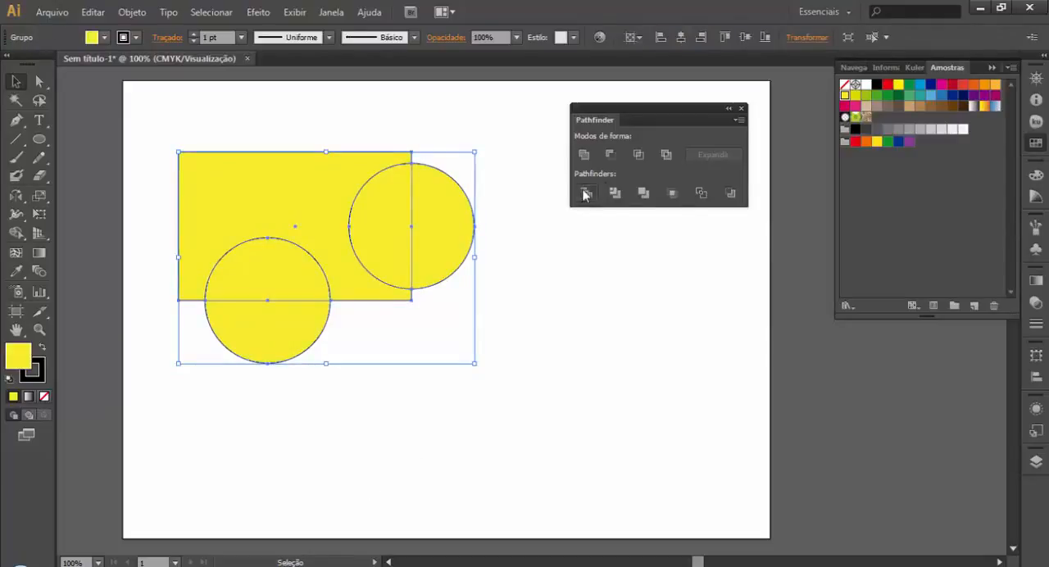
{"action": "left_click", "coordinate": [585, 193]}
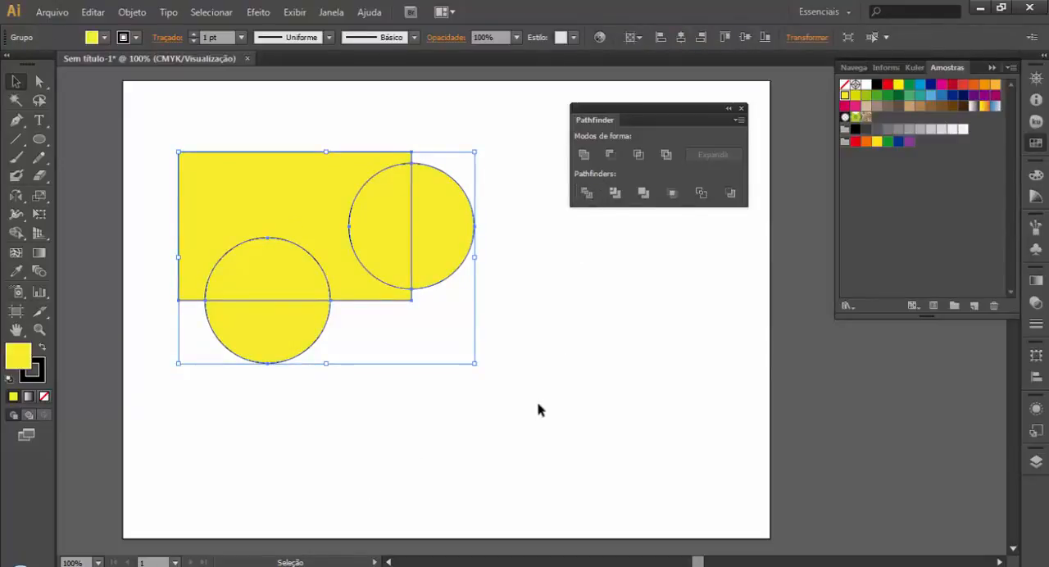
{"action": "left_click", "coordinate": [537, 403]}
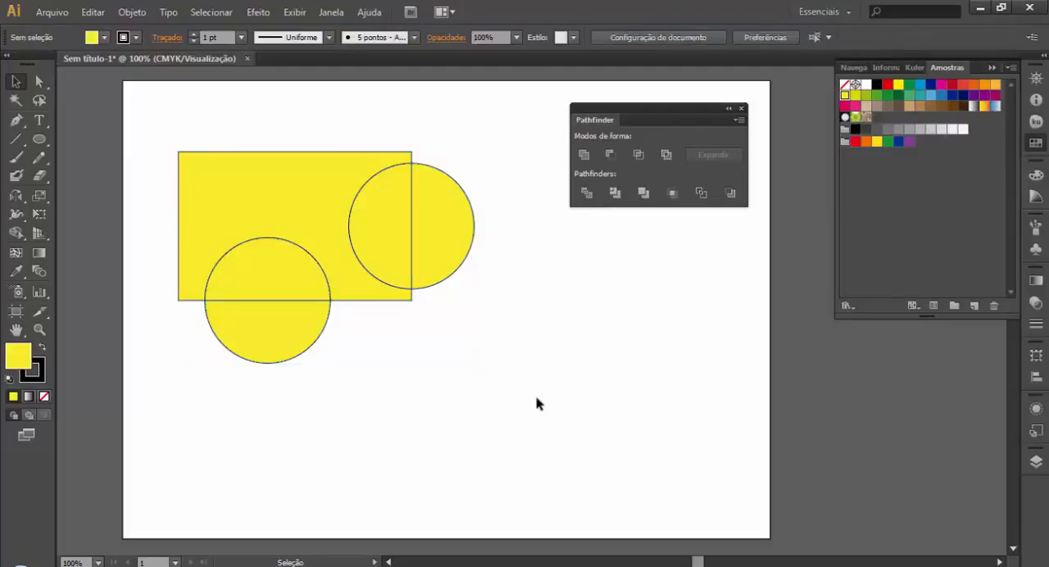